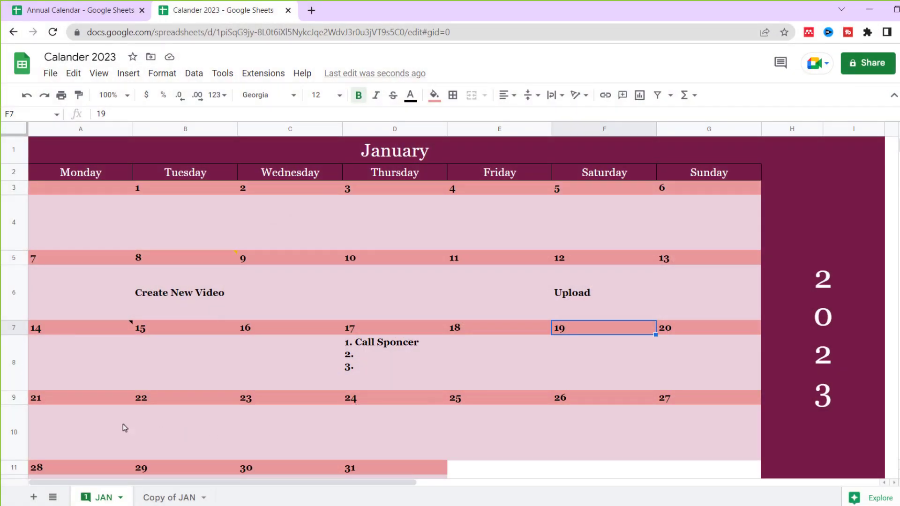
Add the task 'Write a Script' under the 21st and 'Upload' under the 23rd.
click(124, 428)
text(Write a Script)
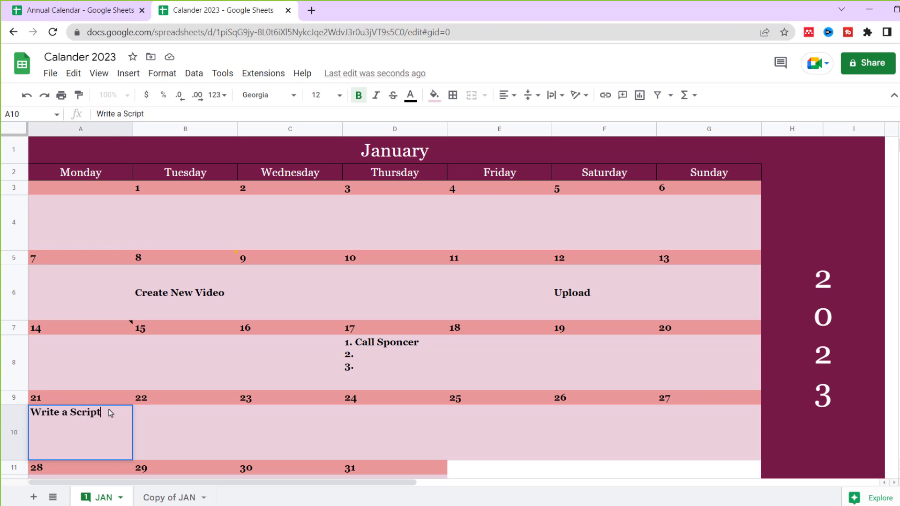
key(Tab)
key(Tab)
text(Upload Post)
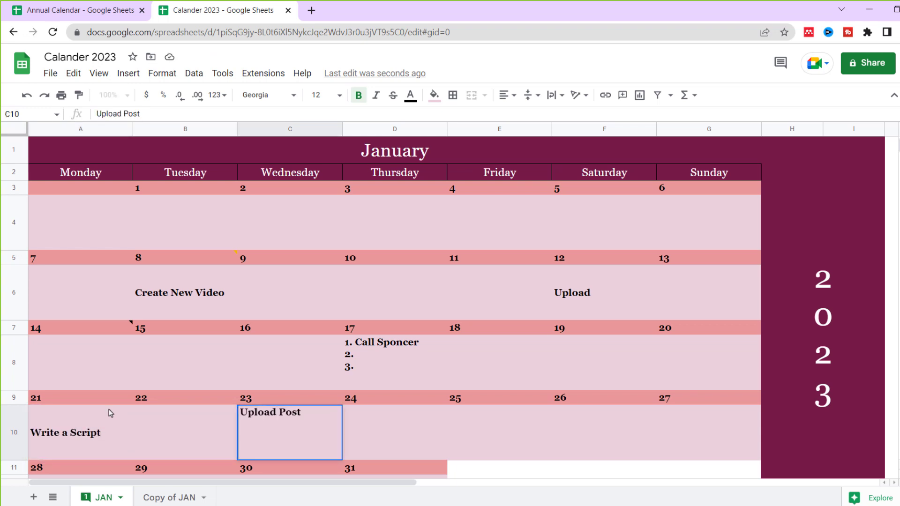
Commit the Upload task and switch to the Annual Calendar spreadsheet.
key(Tab)
key(Tab)
key(Tab)
click(81, 10)
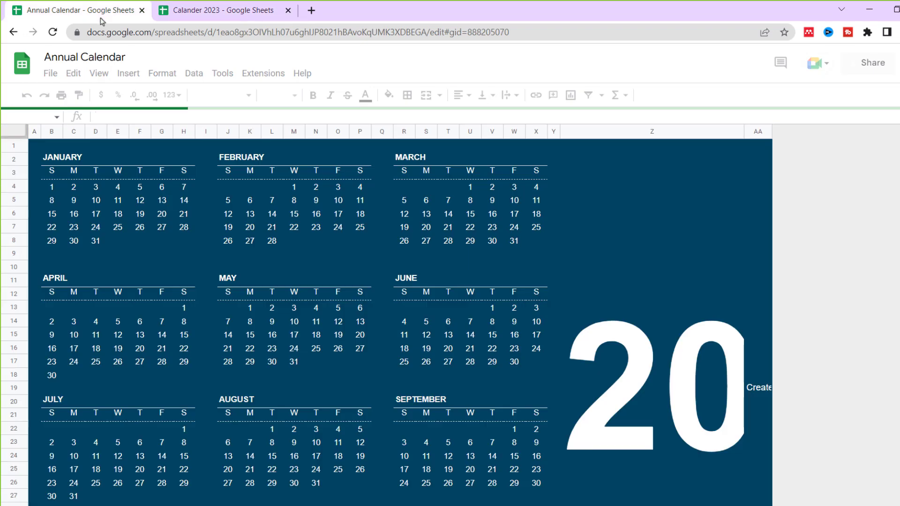
scroll(283, 298, down, 2)
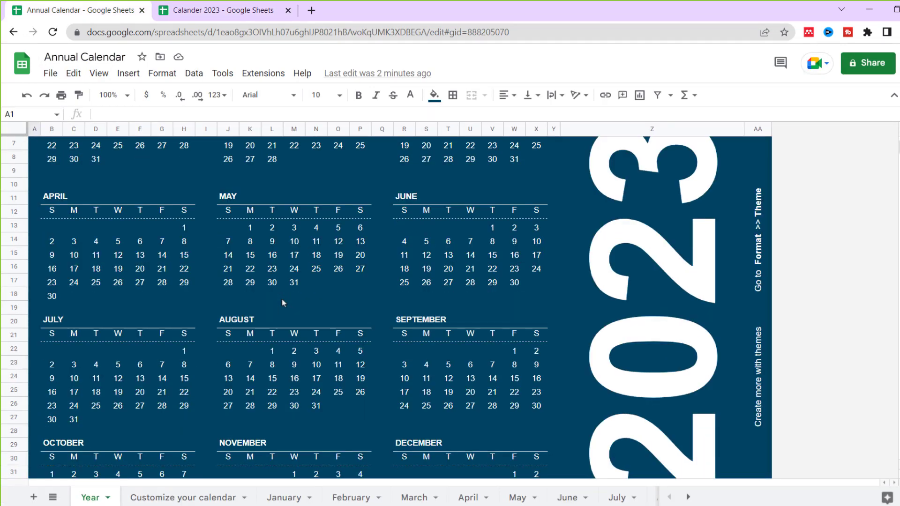
scroll(284, 303, down, 1)
scroll(283, 303, down, 1)
scroll(284, 303, down, 1)
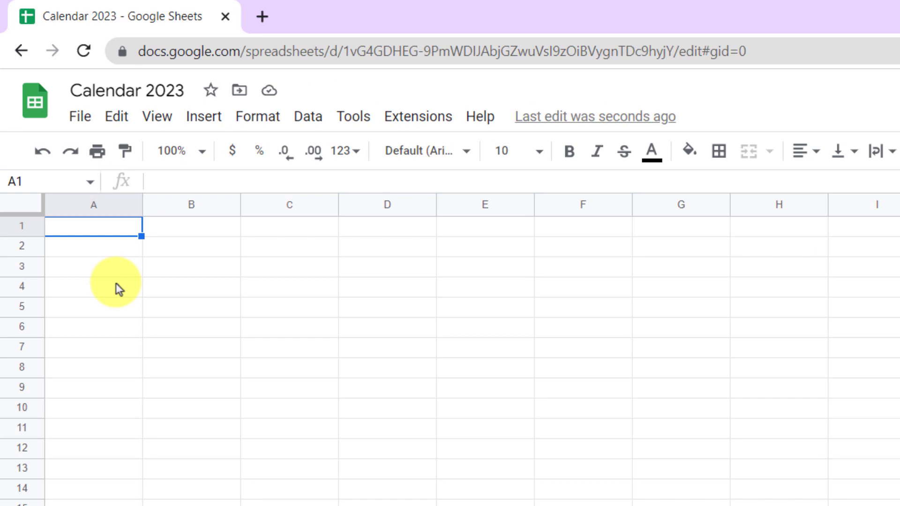
Merge A1:G1 into a taller title cell and enter 'January'.
drag(94, 226, 697, 224)
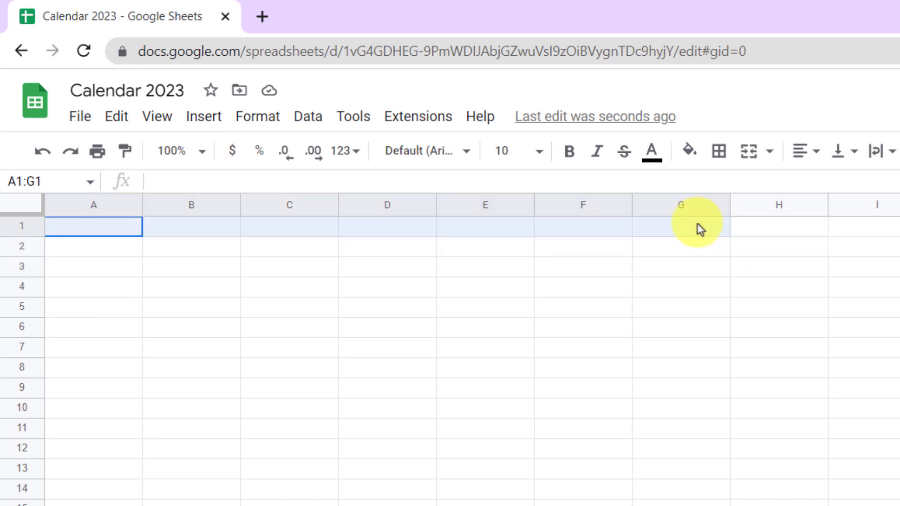
click(748, 151)
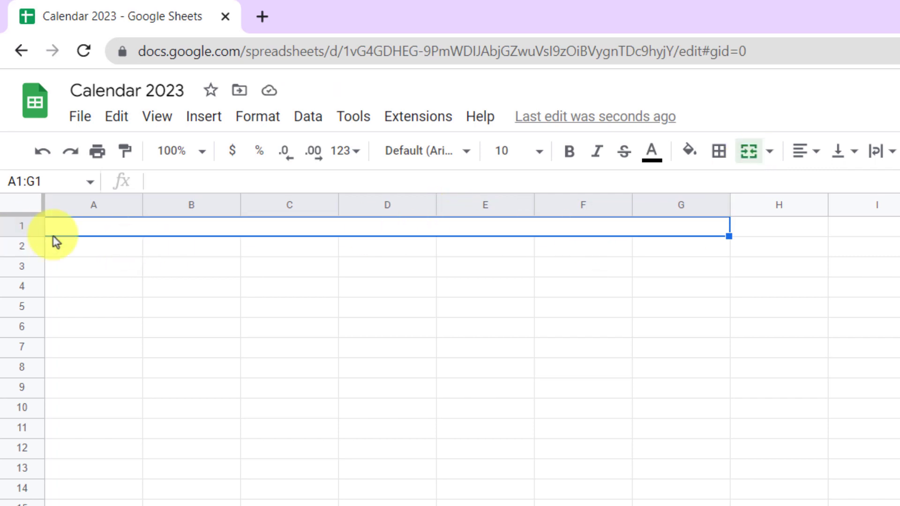
drag(18, 236, 18, 254)
text(JA)
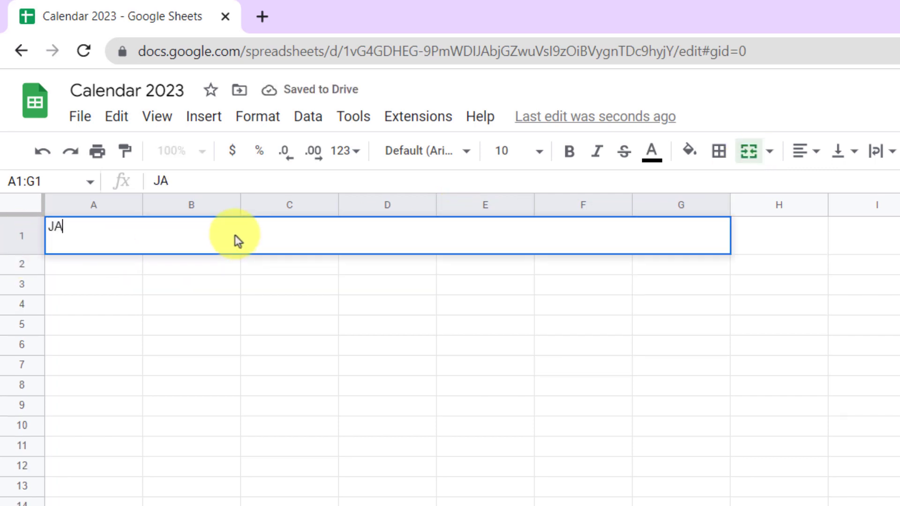
key(BackSpace)
text(anuary)
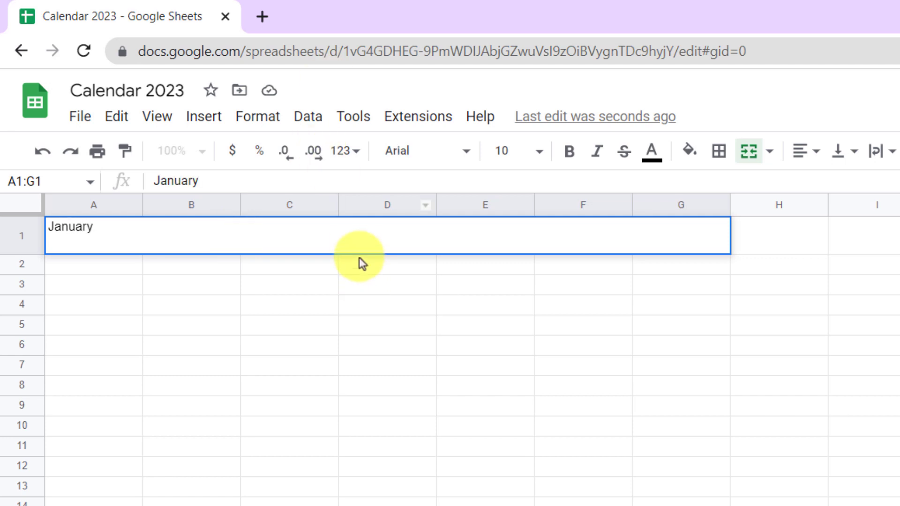
key(Return)
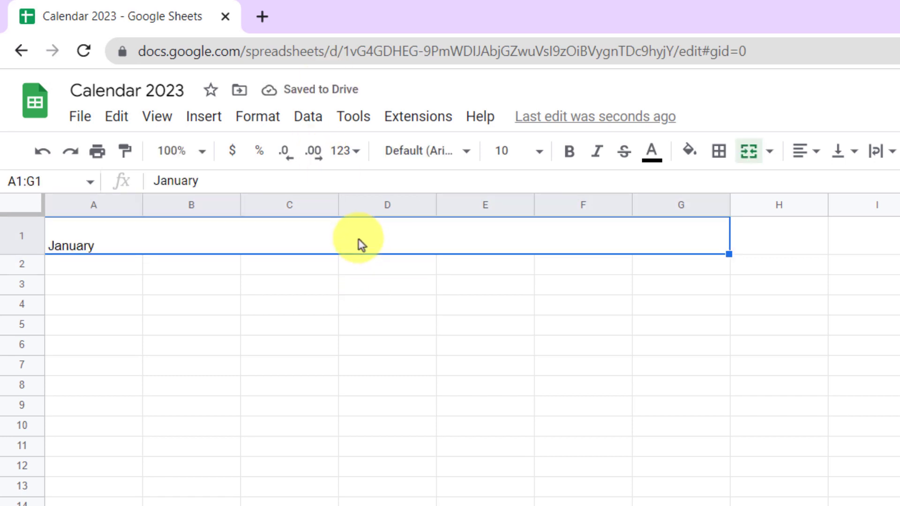
Set the January title to 24-point Impact.
click(538, 151)
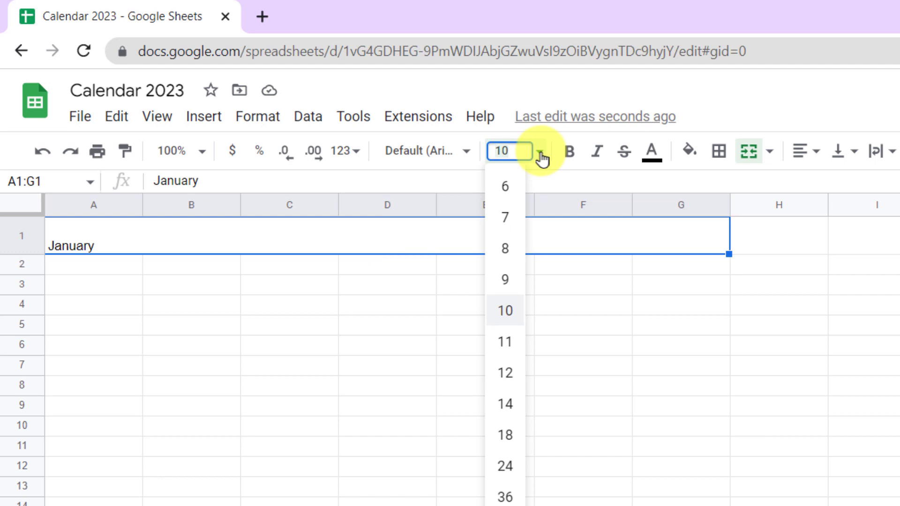
click(503, 464)
drag(37, 255, 37, 264)
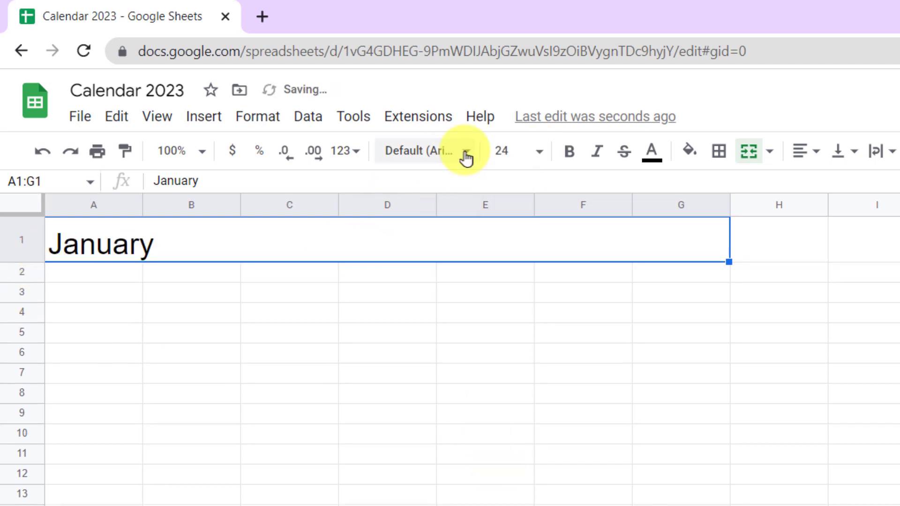
click(426, 150)
click(451, 375)
click(426, 151)
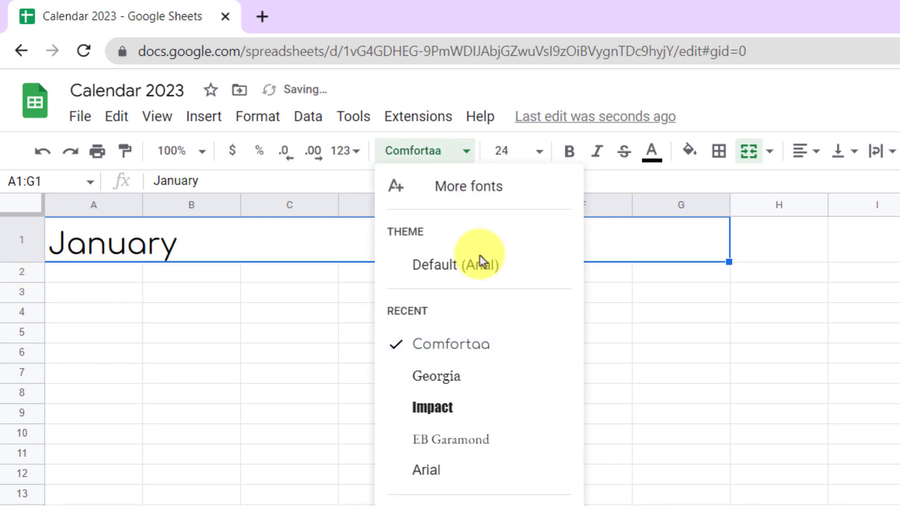
click(433, 408)
Center the January title horizontally and vertically in the merged cell.
click(806, 150)
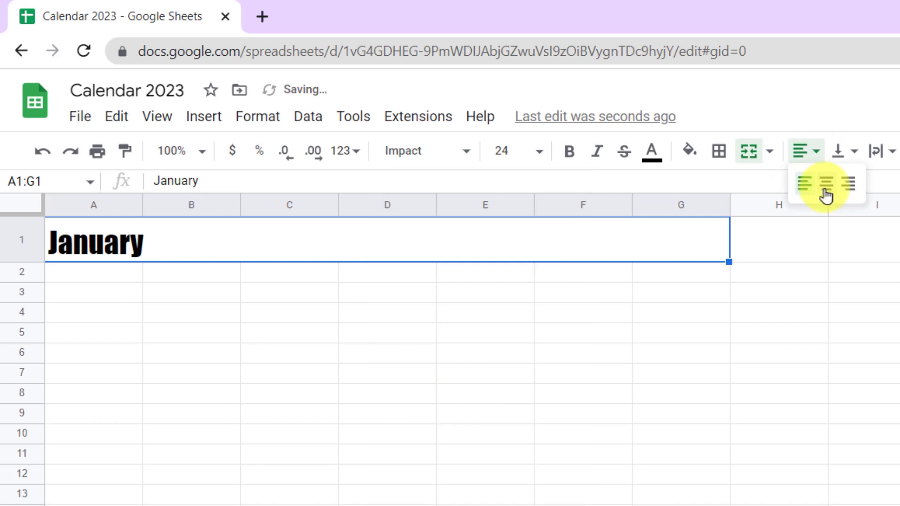
click(826, 188)
click(855, 152)
click(865, 187)
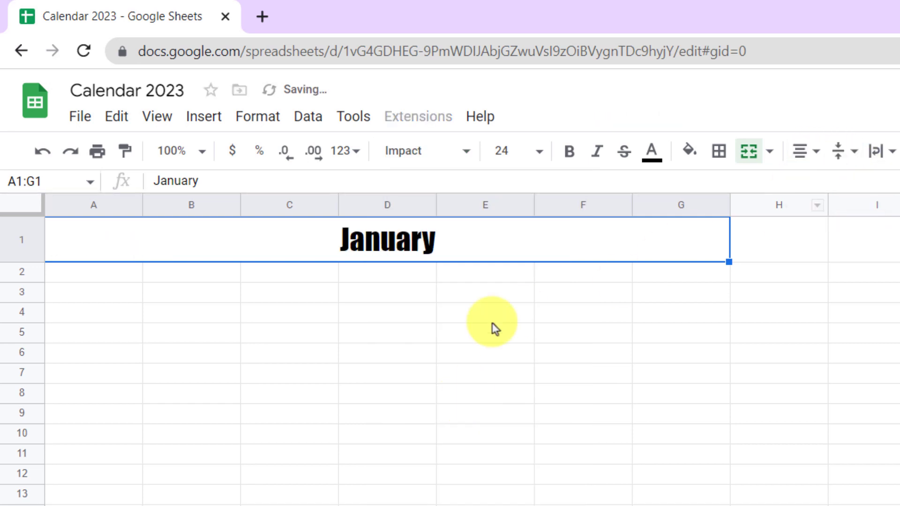
click(494, 323)
click(605, 239)
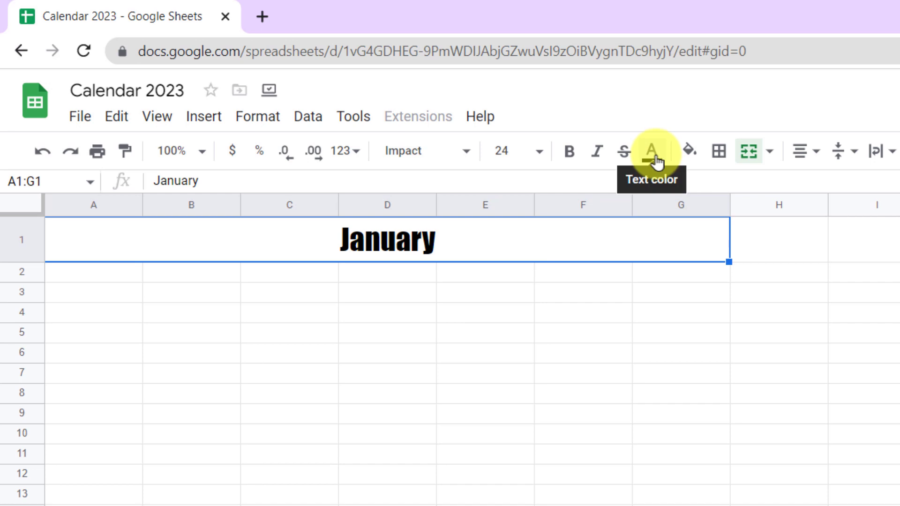
Fill the title cell red and make the January text white.
click(690, 153)
click(714, 328)
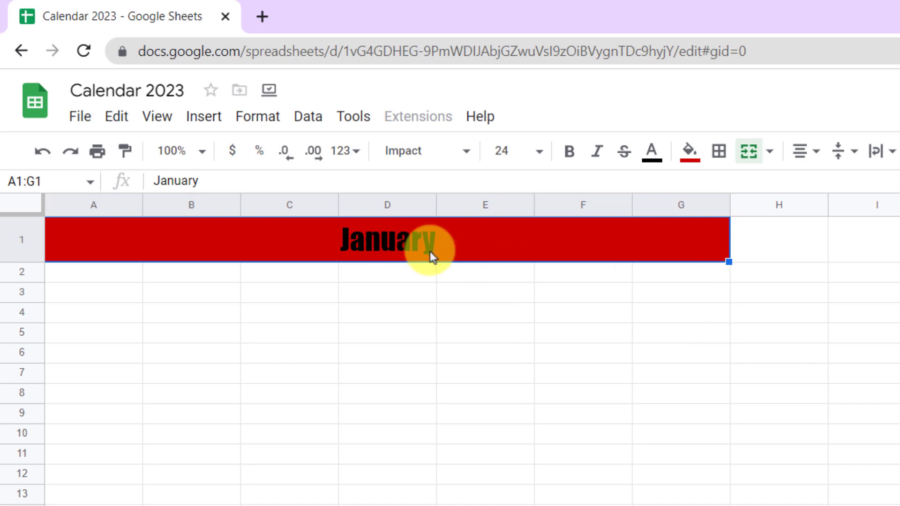
double_click(411, 245)
click(652, 150)
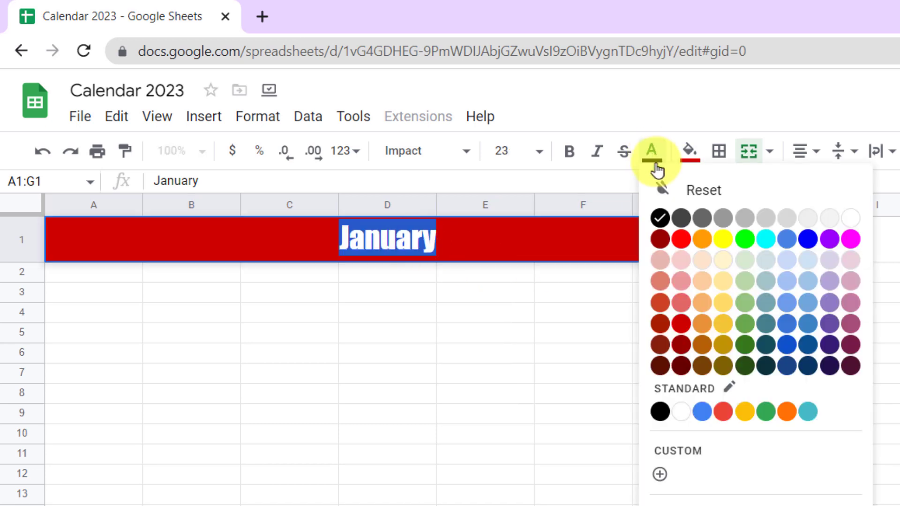
click(851, 218)
click(578, 274)
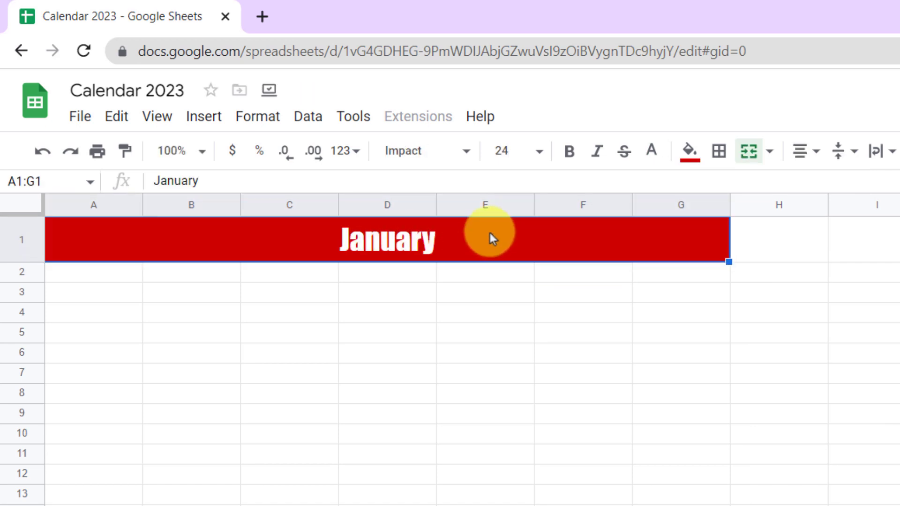
Enter Sunday in A2, fill Monday through Saturday across row 2, and heighten the row.
click(103, 277)
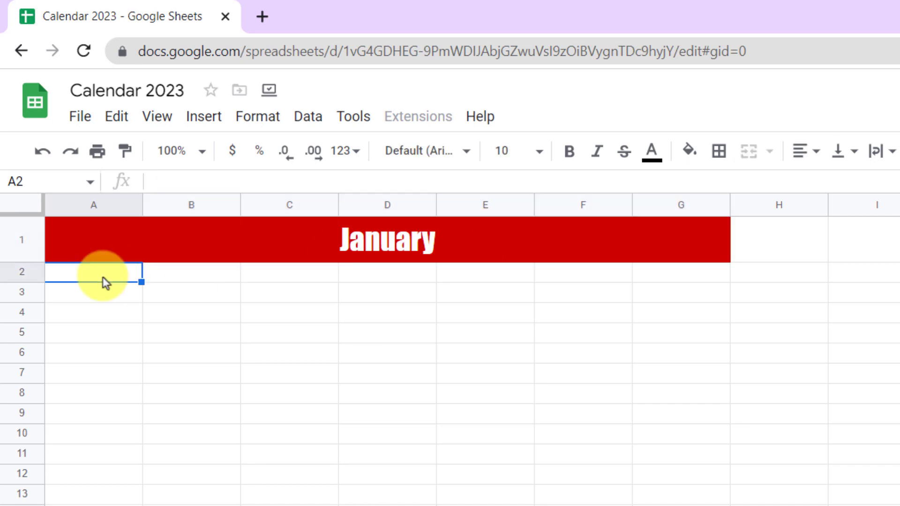
text(S)
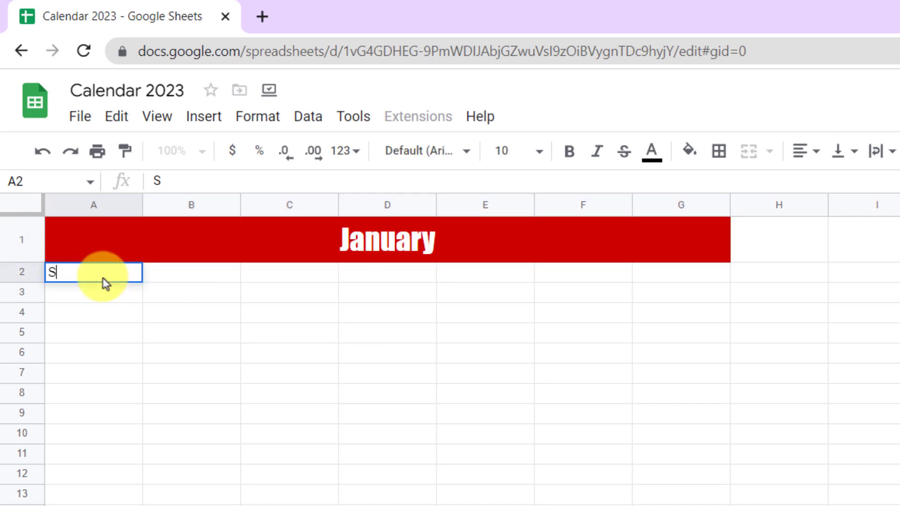
text(unday)
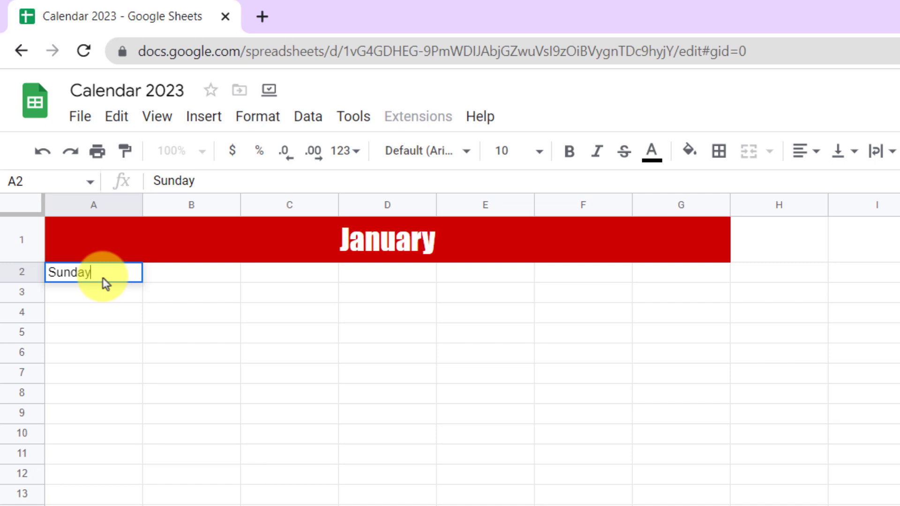
key(Tab)
click(114, 277)
drag(141, 282, 675, 281)
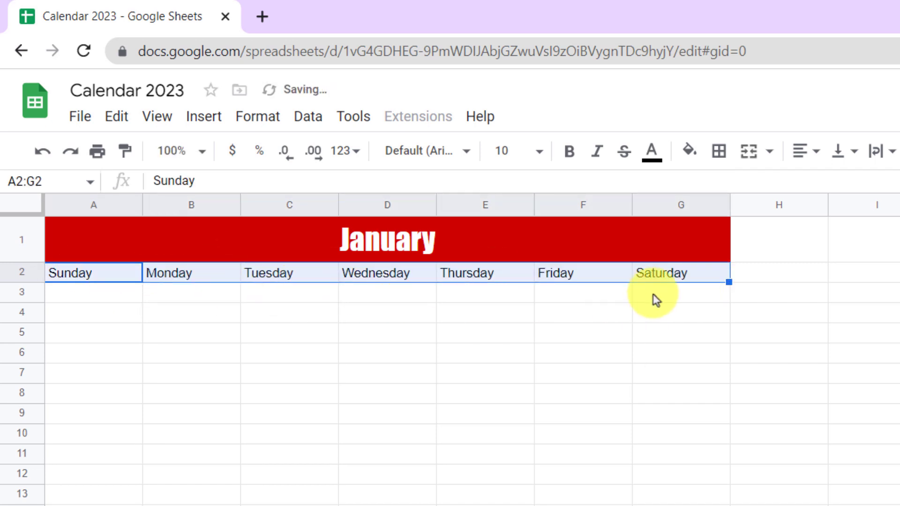
drag(19, 283, 20, 293)
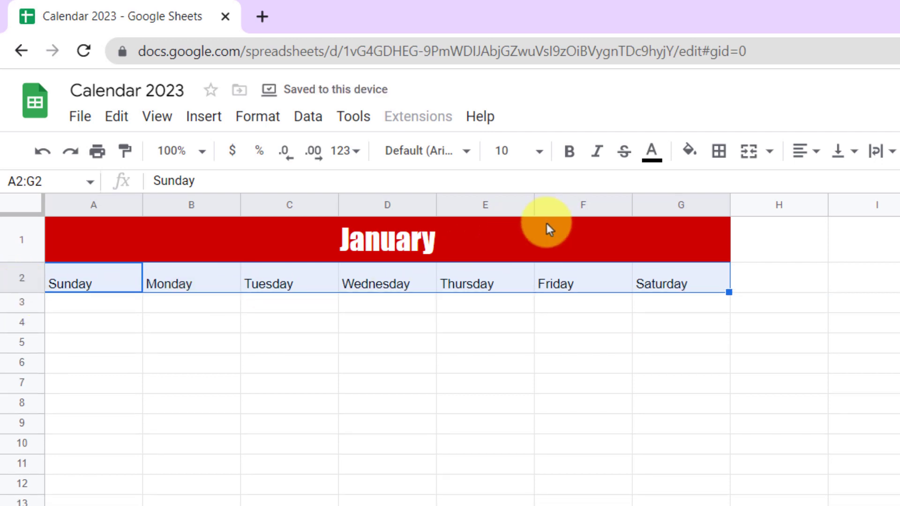
Center the day names horizontally and vertically.
click(805, 151)
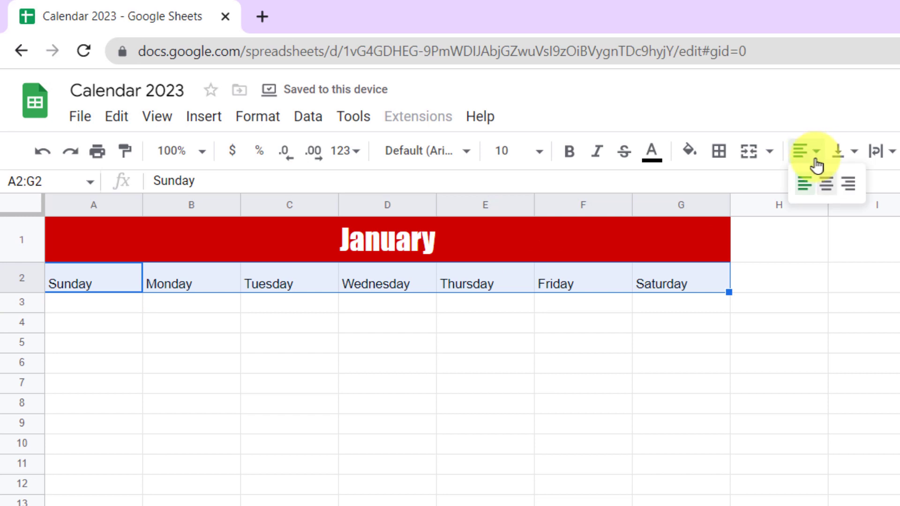
click(825, 191)
click(844, 150)
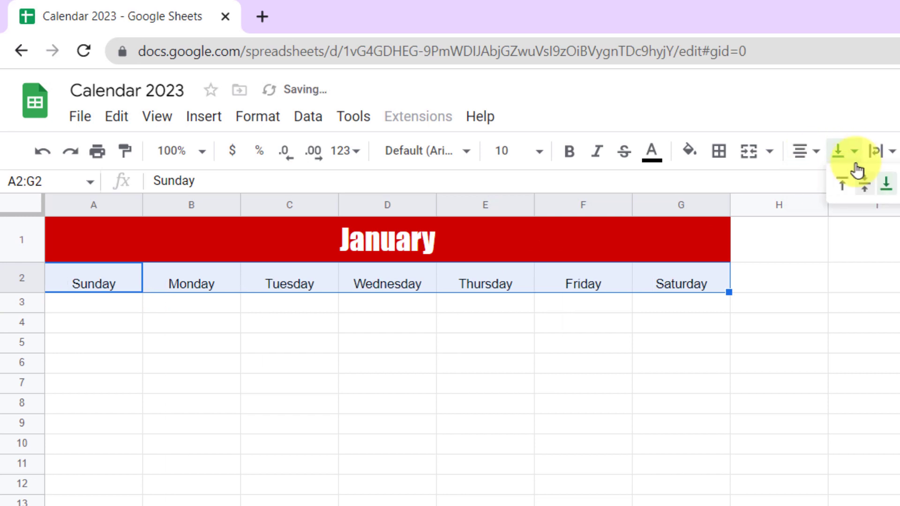
click(866, 191)
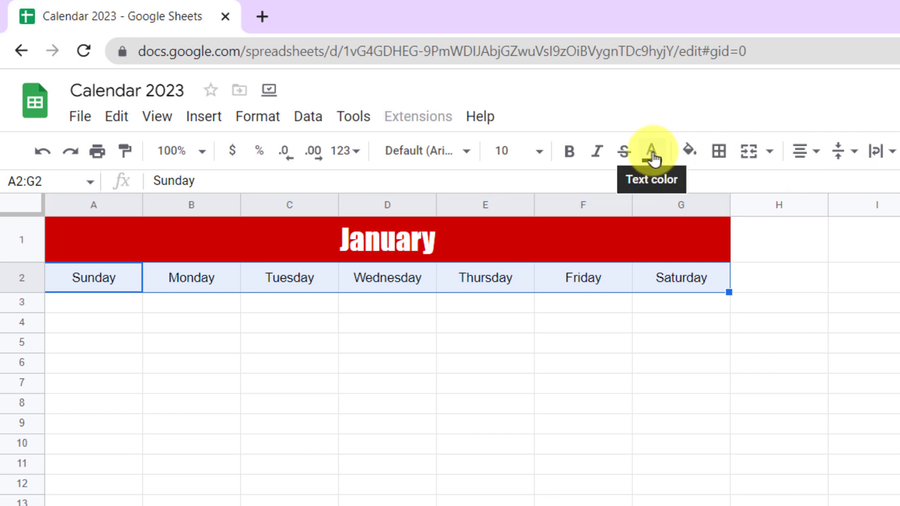
Give the weekday row a light red fill, white text and Georgia font.
click(689, 150)
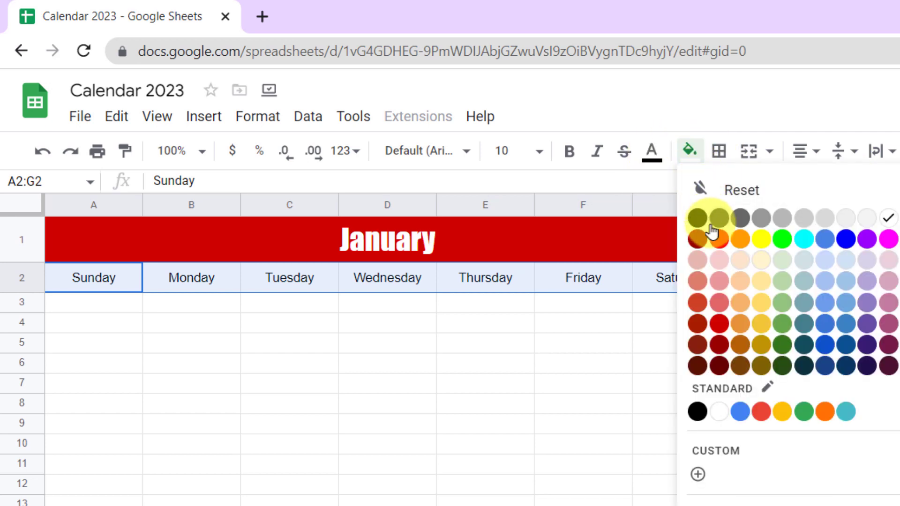
click(762, 412)
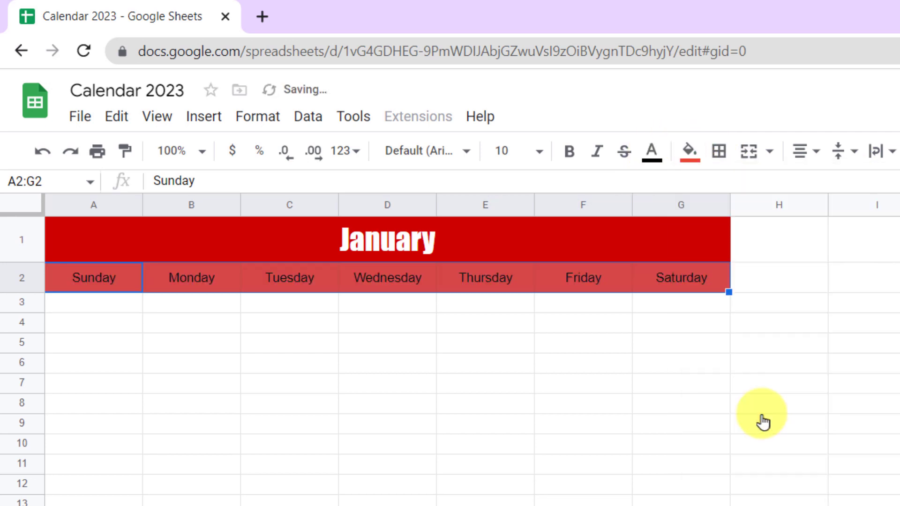
click(652, 150)
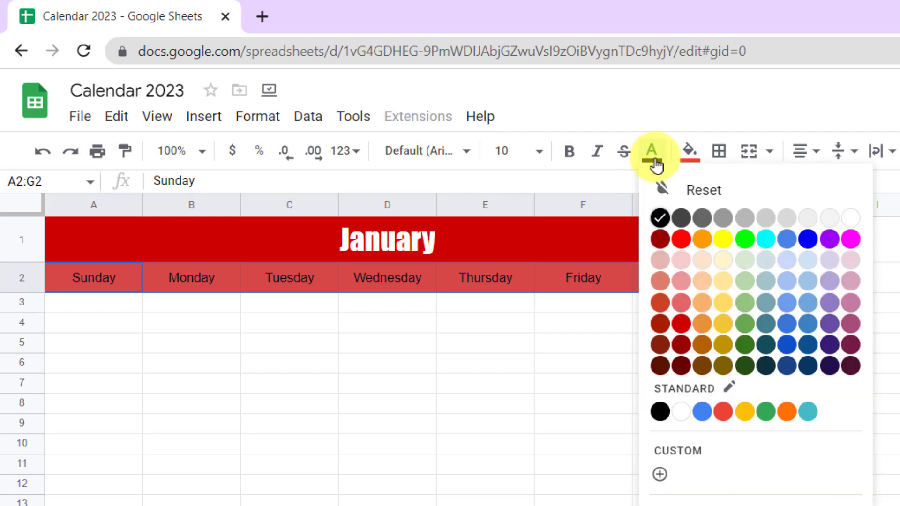
click(850, 215)
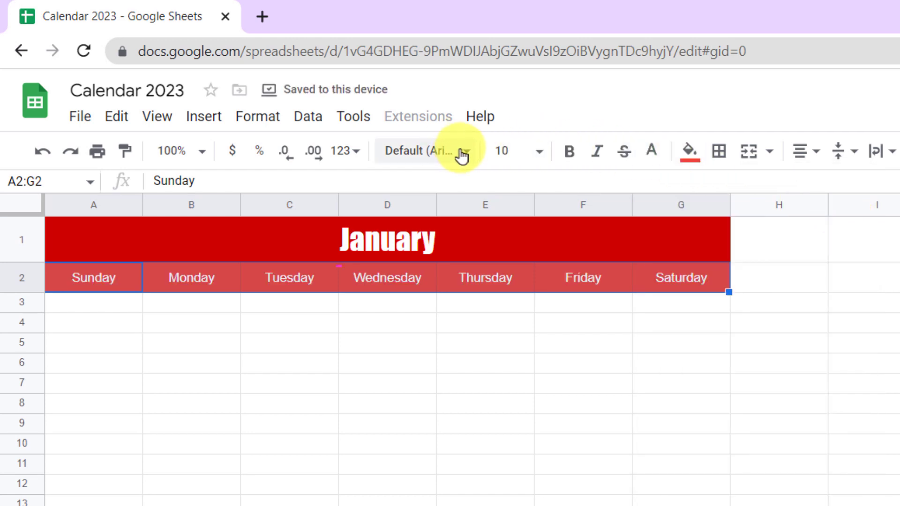
click(426, 151)
click(436, 343)
click(460, 151)
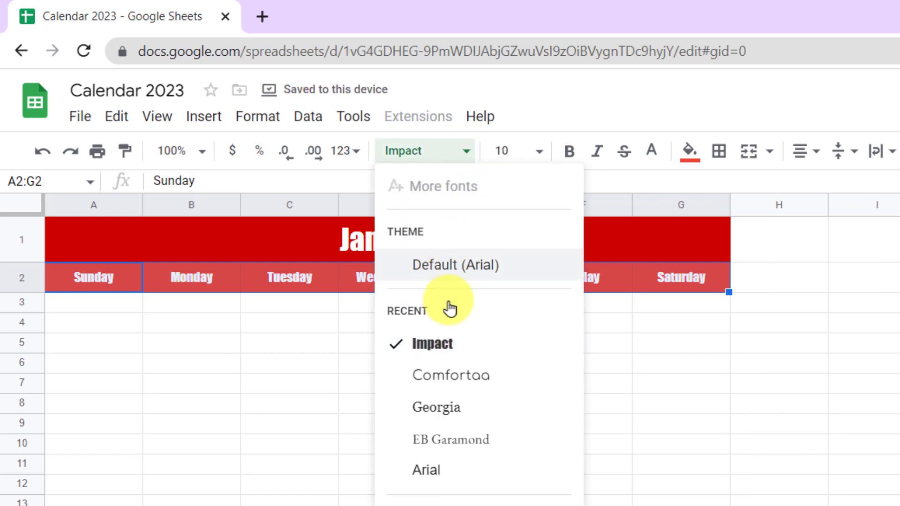
click(478, 406)
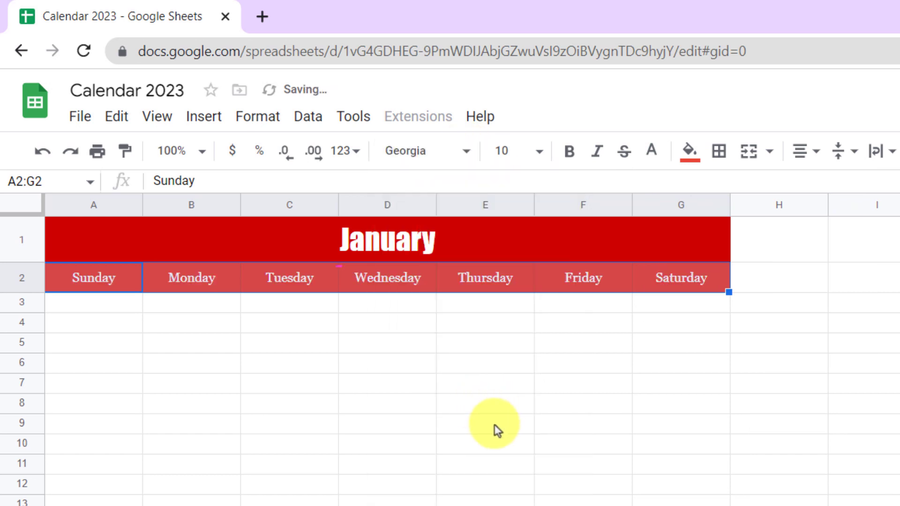
Select cell A3 under Sunday for the first date.
click(85, 306)
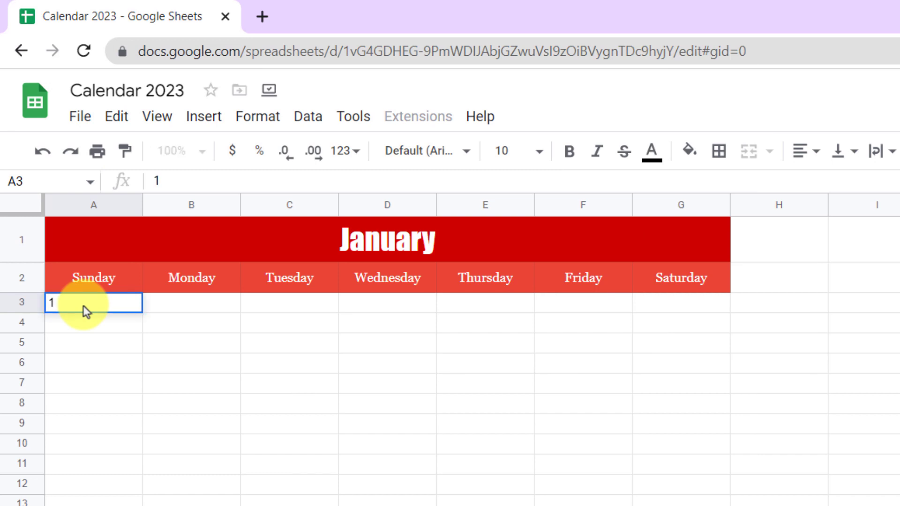
Enter 1 and 2, then fill dates 1–7 across row 3.
key(Return)
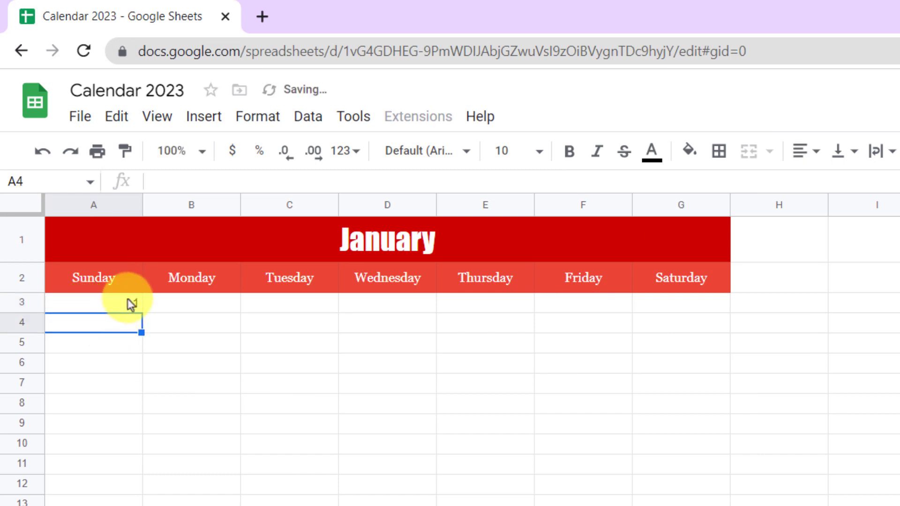
click(131, 305)
click(165, 304)
text(2)
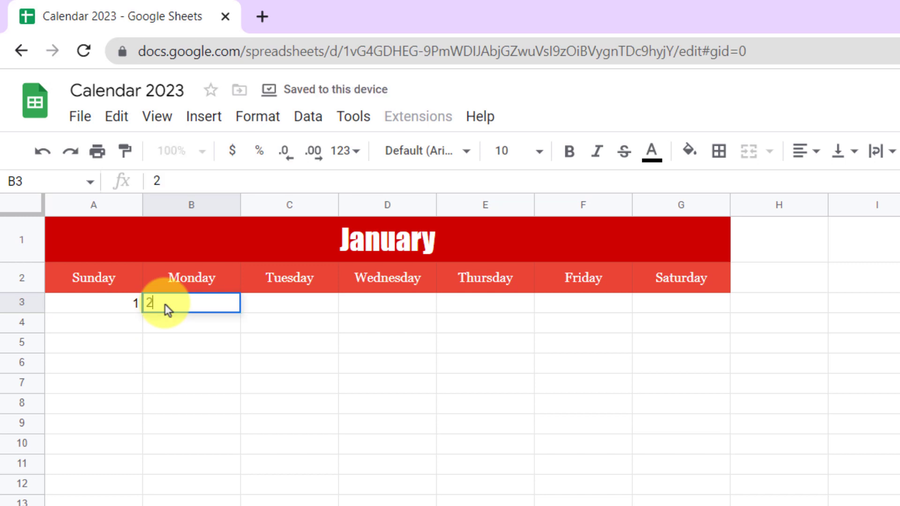
key(Tab)
click(130, 305)
shift+click(232, 305)
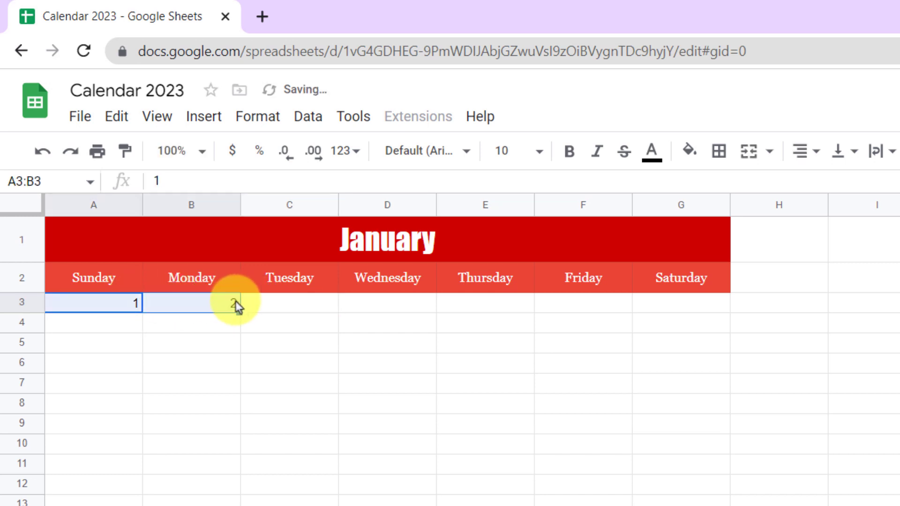
drag(240, 313, 674, 310)
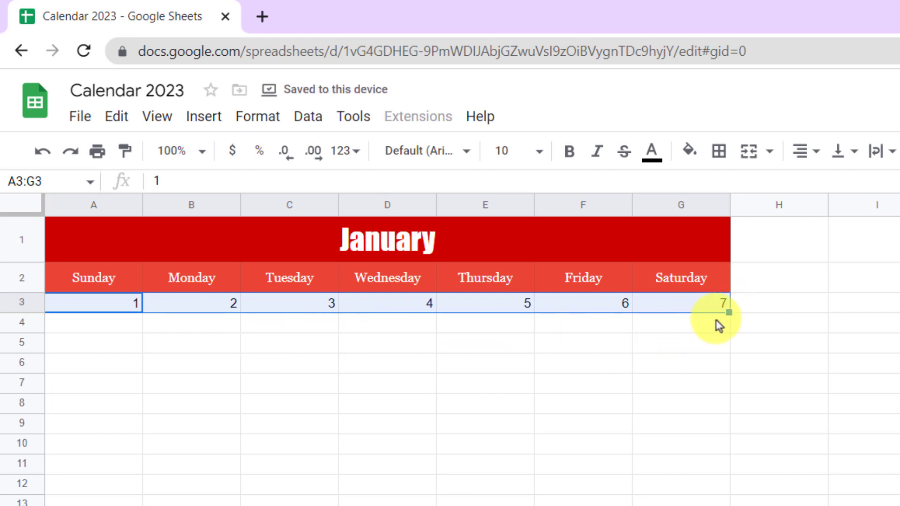
Fill the second week, dates 8–14, across row 4.
click(103, 329)
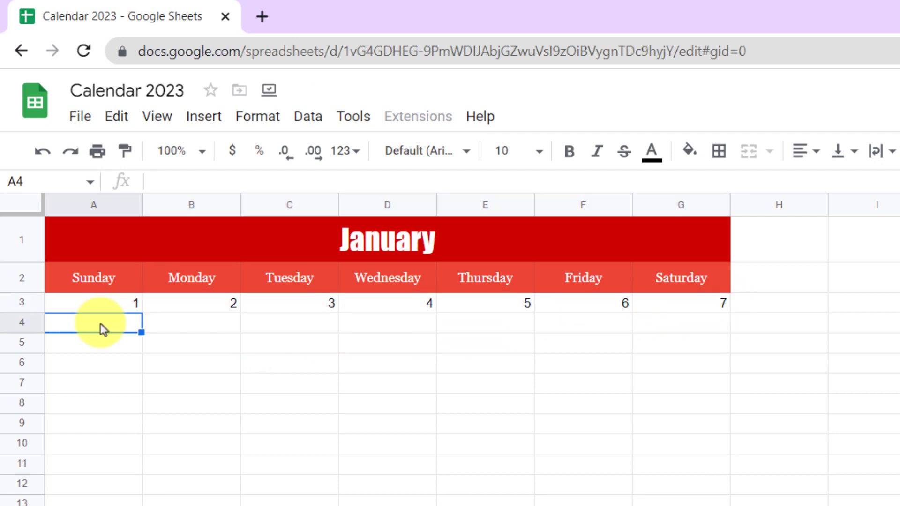
text(8)
key(Tab)
text(9)
click(102, 328)
shift+click(198, 325)
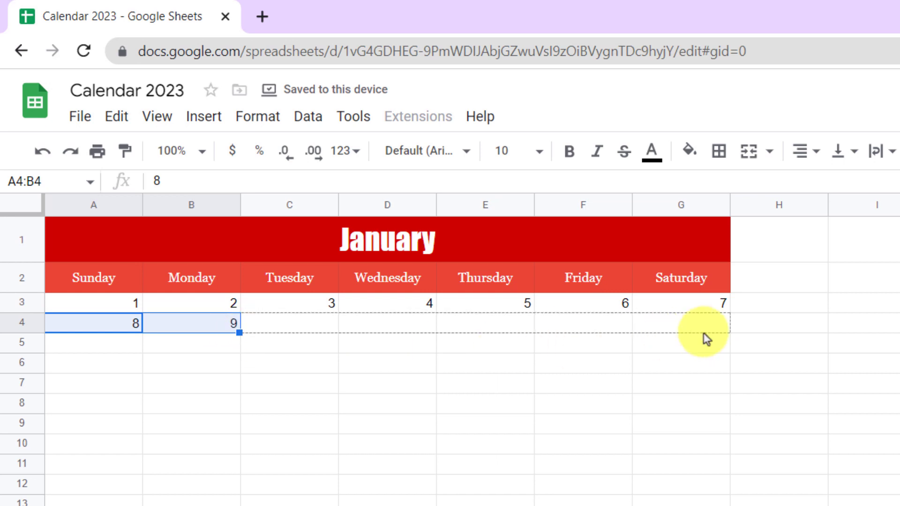
drag(239, 332, 729, 332)
Fill the third week, dates 15–21, across row 5.
click(94, 344)
text(15)
key(Tab)
text(16)
click(94, 345)
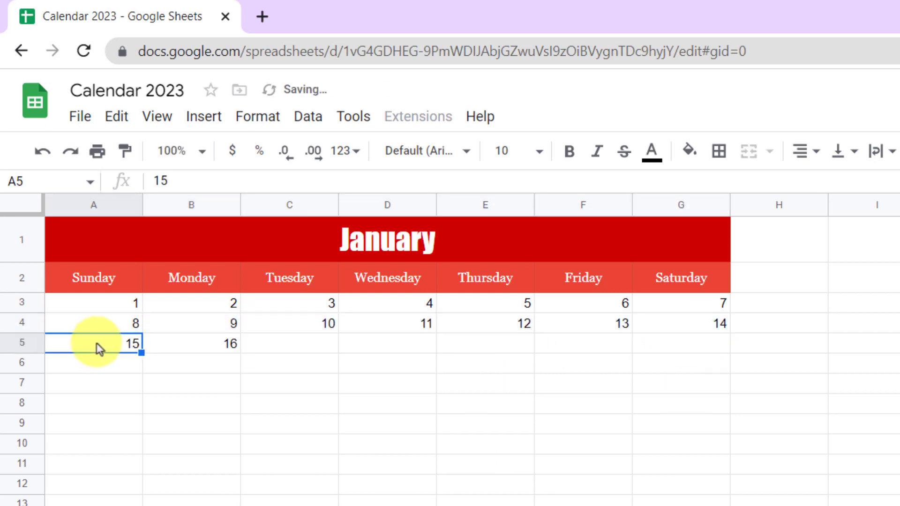
shift+click(191, 345)
drag(240, 353, 707, 360)
Fill the fourth week, dates 22–28, across row 6.
click(129, 363)
key(Tab)
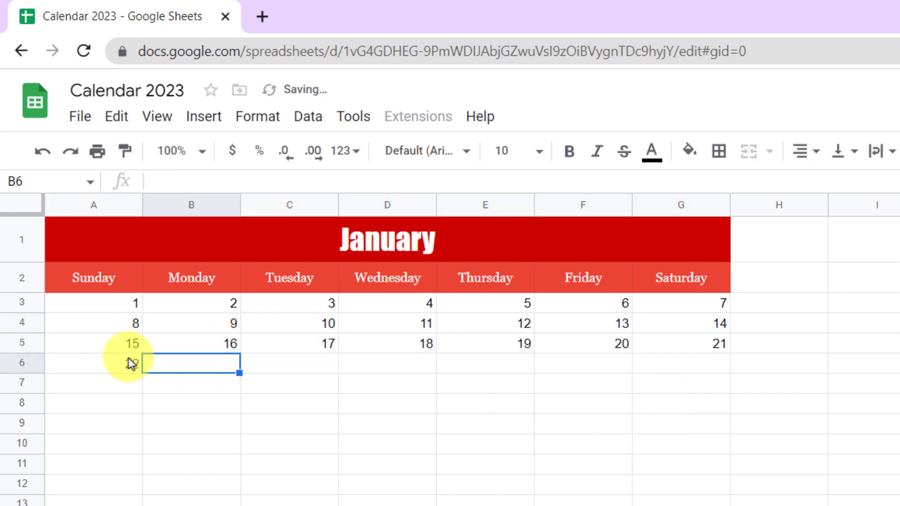
text(23)
key(Tab)
click(129, 363)
shift+click(211, 363)
click(289, 383)
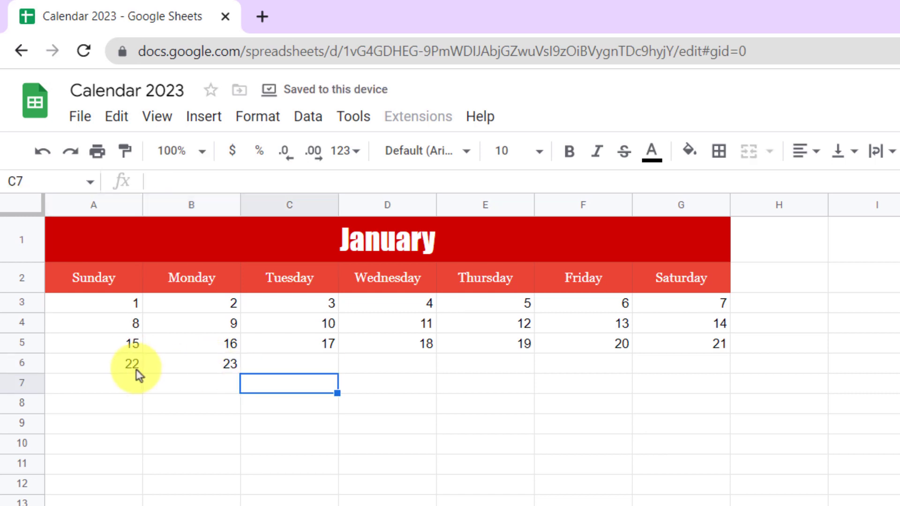
click(128, 363)
shift+click(211, 363)
click(154, 384)
click(129, 363)
shift+click(212, 363)
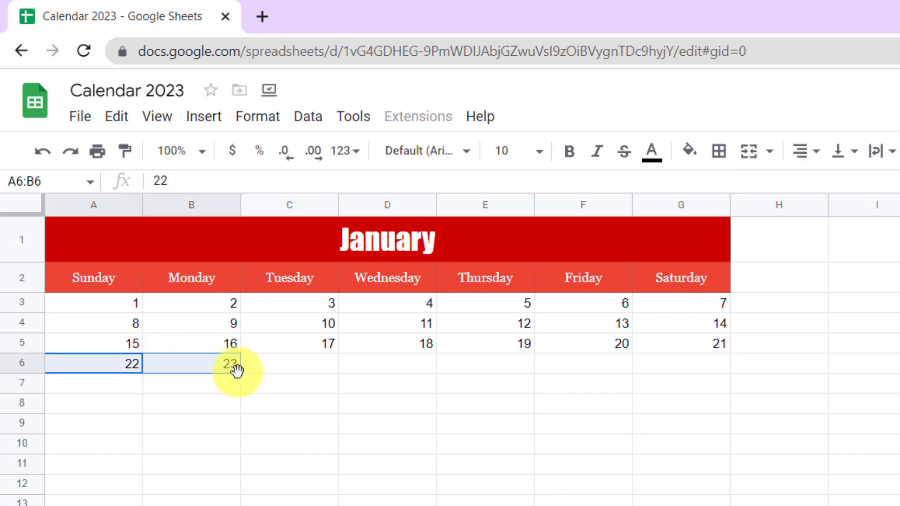
drag(240, 373, 654, 372)
Enter the final dates 29, 30 and 31 in row 7.
click(62, 385)
text(29)
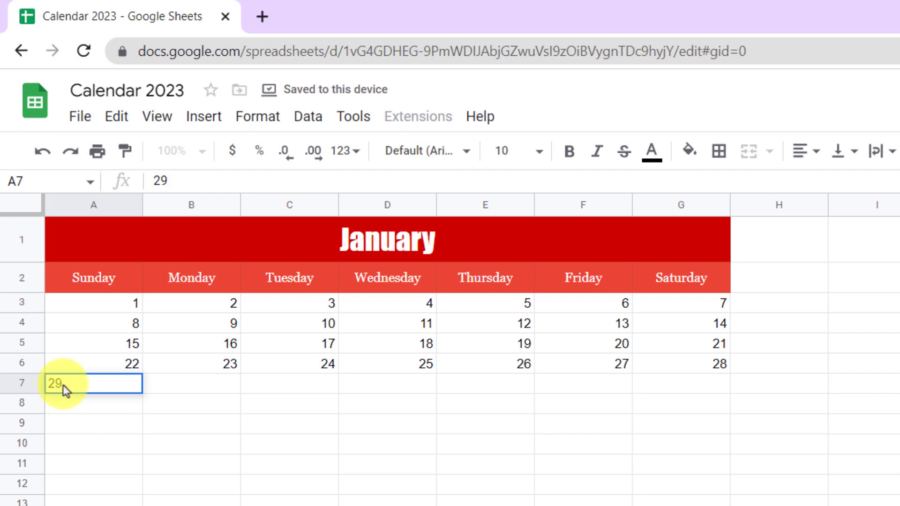
key(Tab)
text(30)
key(Tab)
text(31)
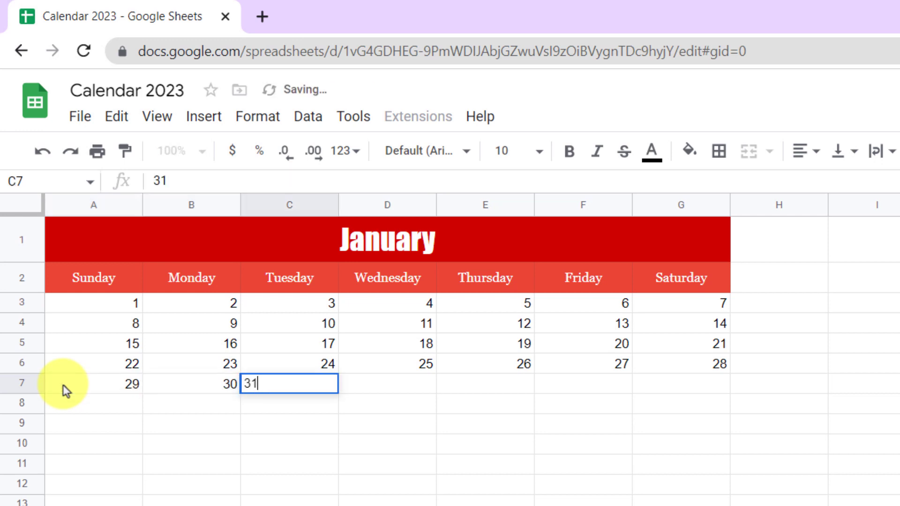
key(Tab)
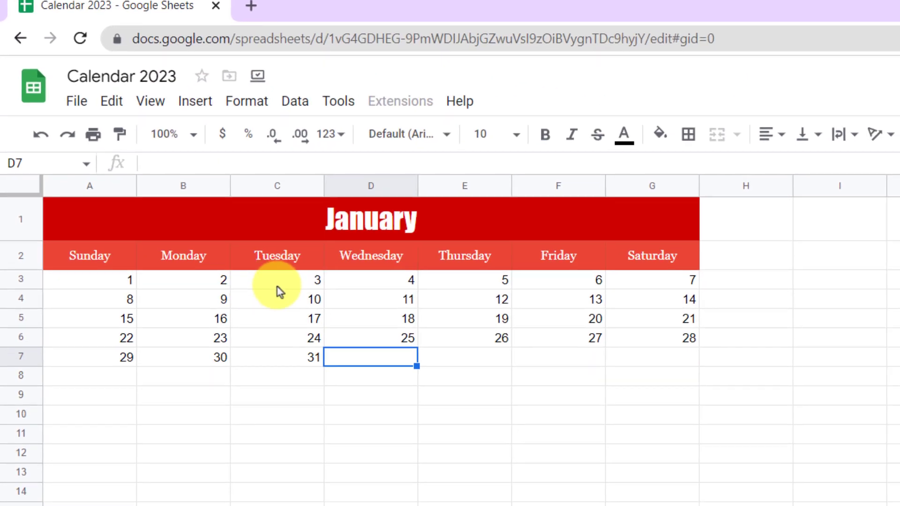
Insert empty rows below the 1–7 and 15–21 weeks.
click(53, 195)
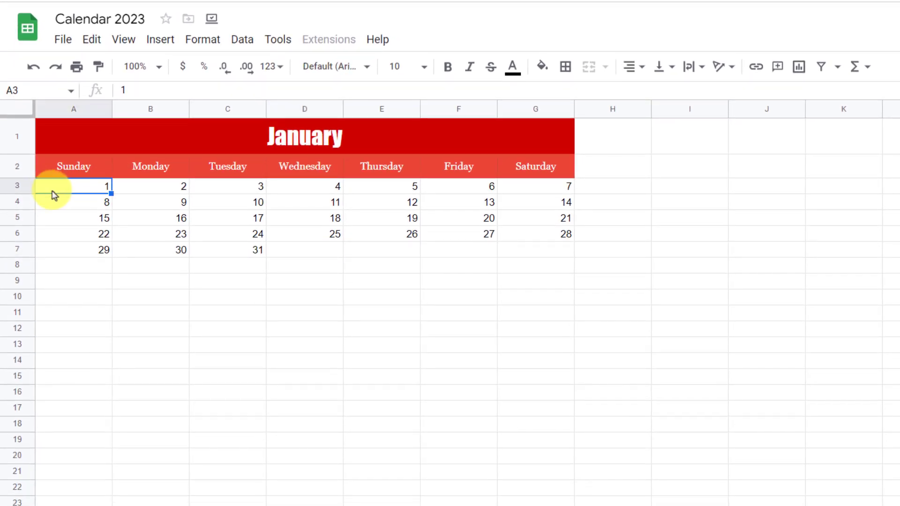
click(17, 186)
right_click(17, 186)
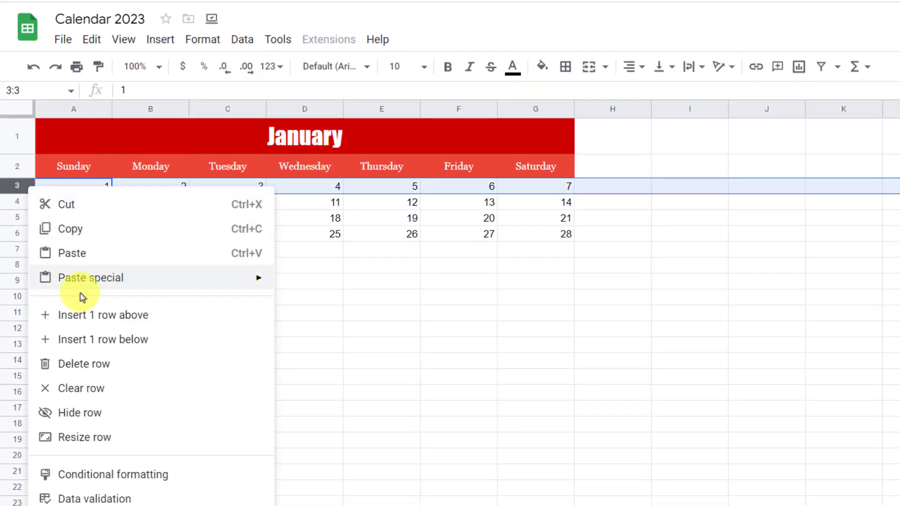
click(103, 339)
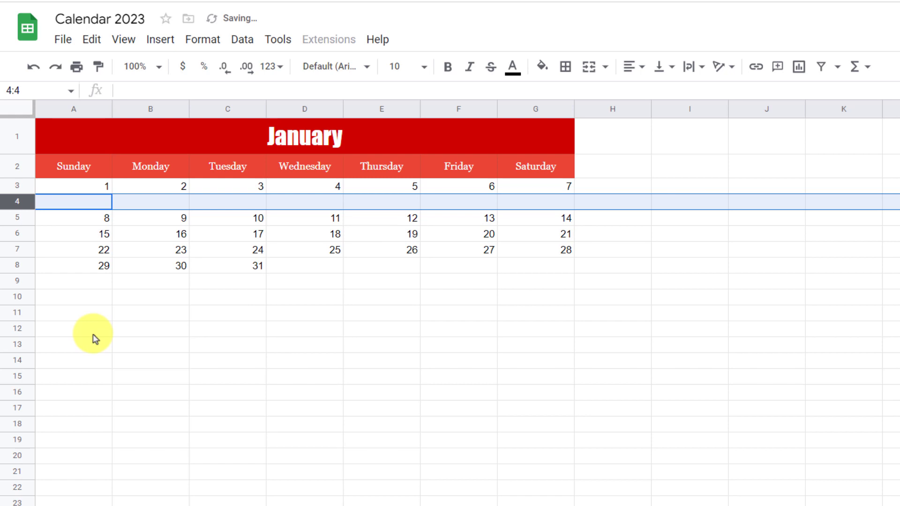
click(17, 235)
right_click(23, 234)
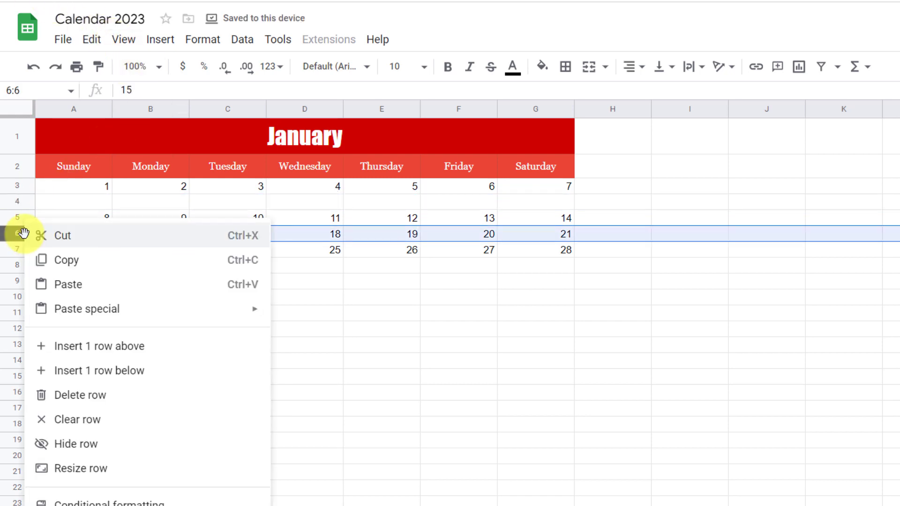
click(96, 373)
Insert empty rows below the 22–28 and 8–14 weeks.
click(17, 266)
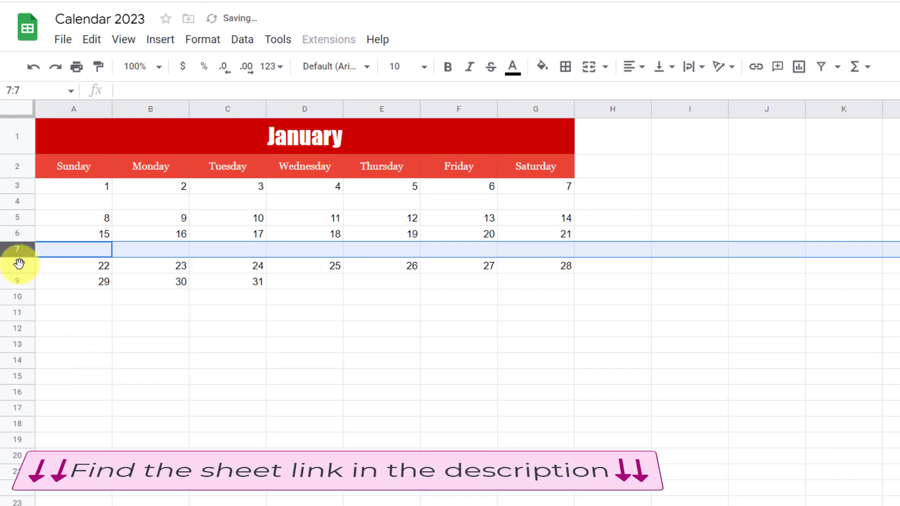
right_click(17, 267)
click(74, 371)
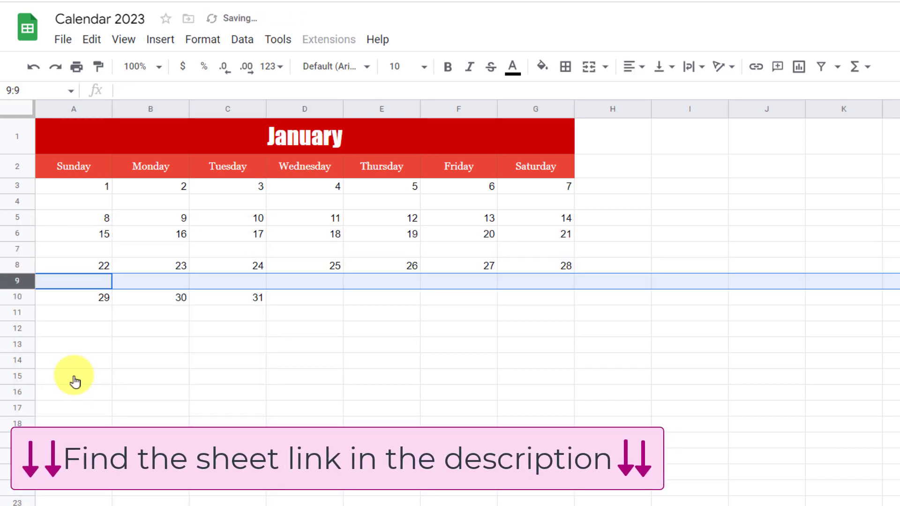
click(83, 363)
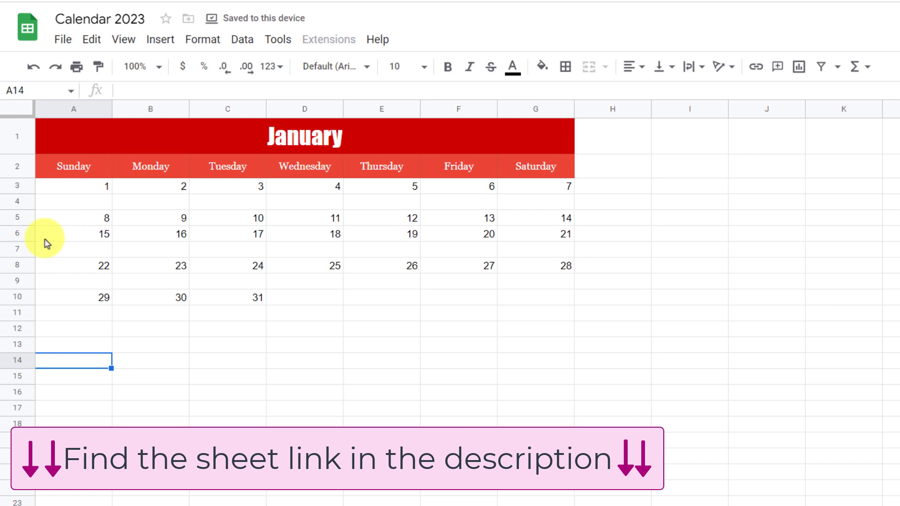
right_click(17, 217)
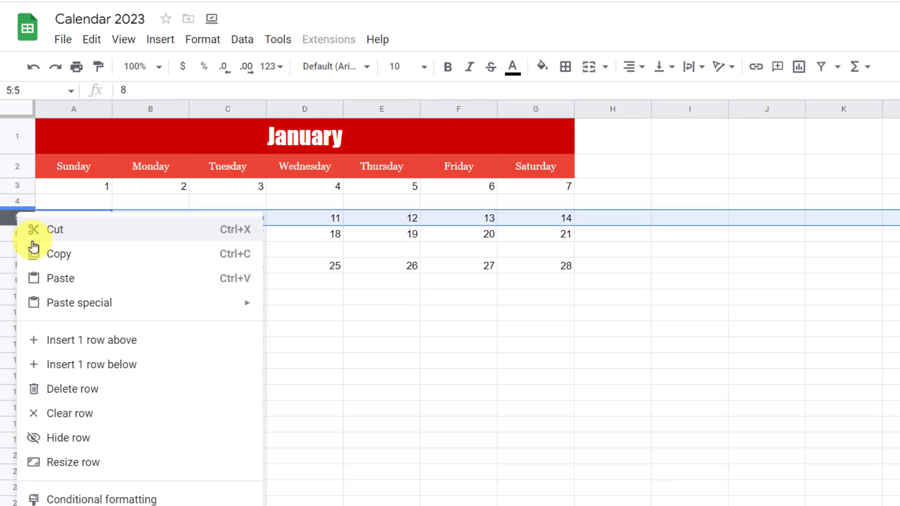
click(75, 370)
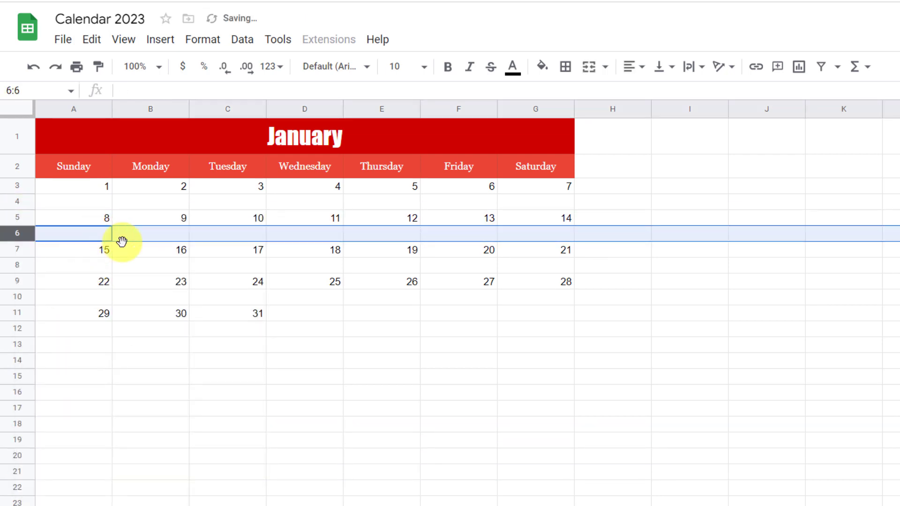
click(82, 208)
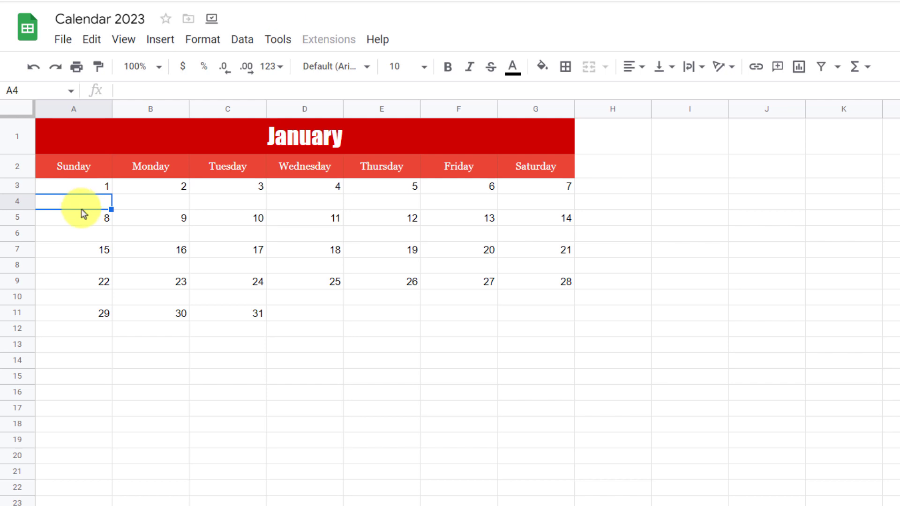
Resize the blank row 4 to 90 pixels tall.
drag(20, 209, 20, 232)
click(9, 214)
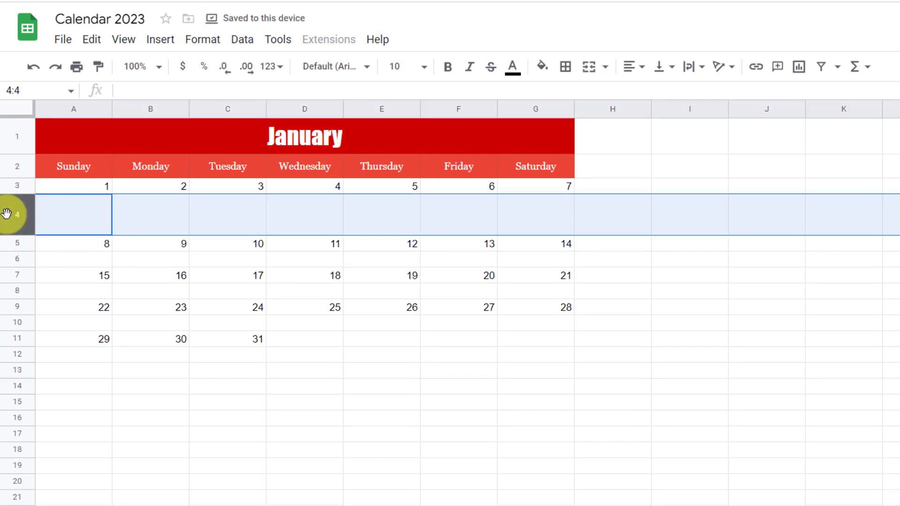
right_click(7, 214)
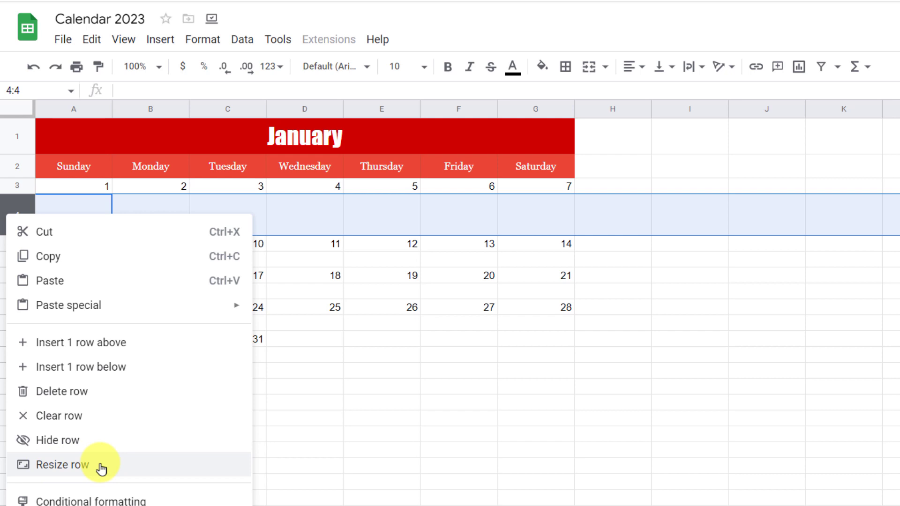
click(100, 465)
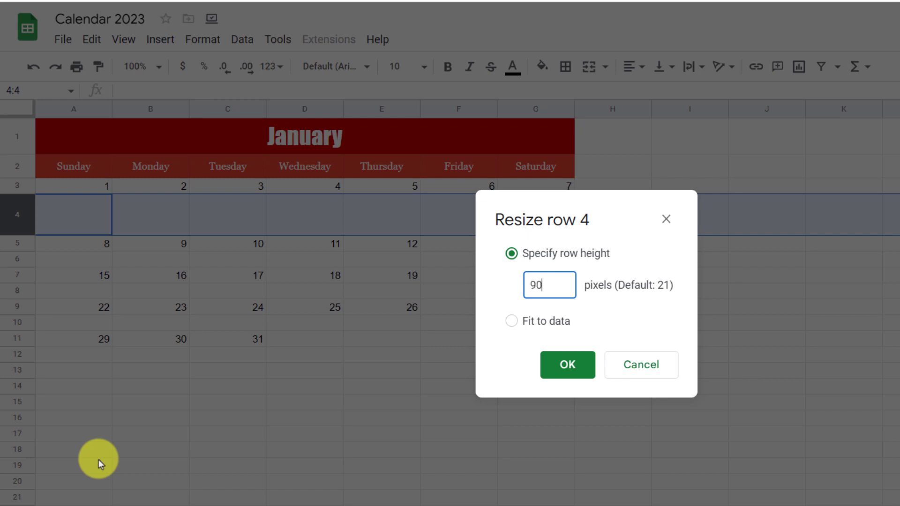
click(567, 364)
Set blank rows 6 and 8 to a 90-pixel height.
click(17, 287)
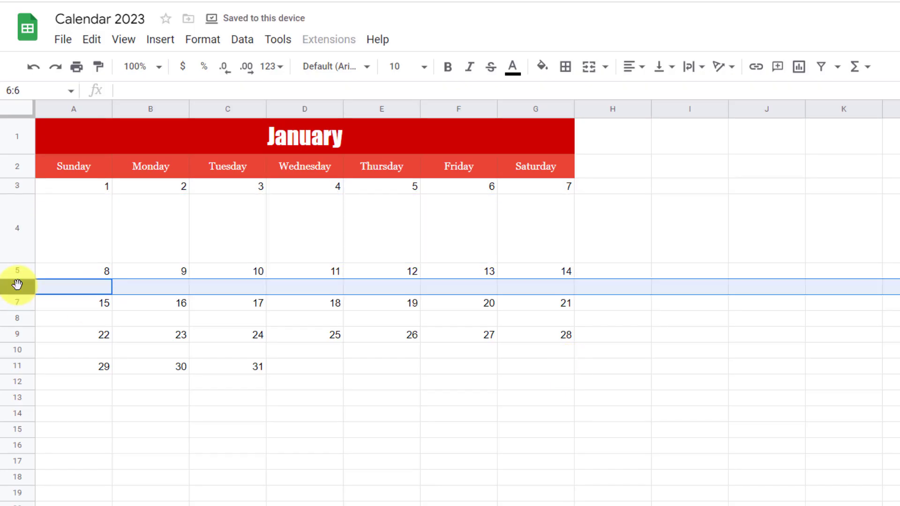
right_click(17, 287)
click(67, 468)
click(549, 285)
text(90)
key(Return)
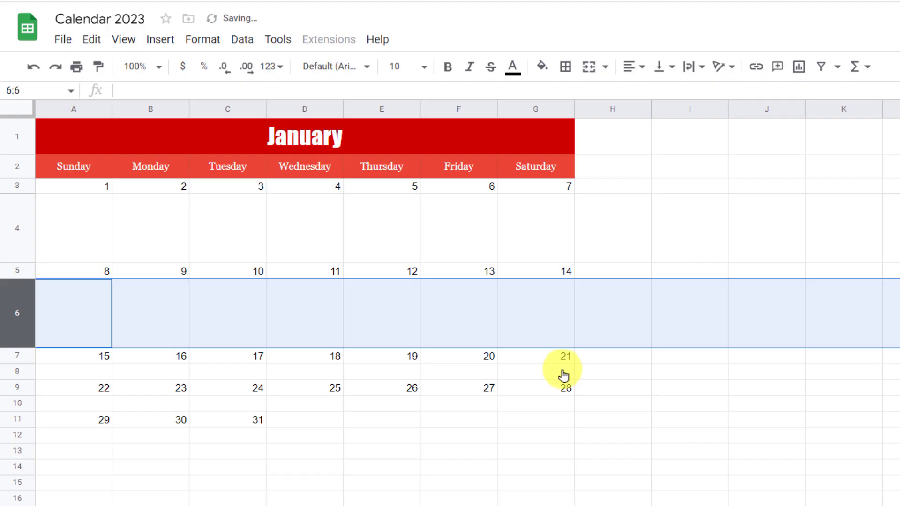
right_click(16, 372)
click(58, 258)
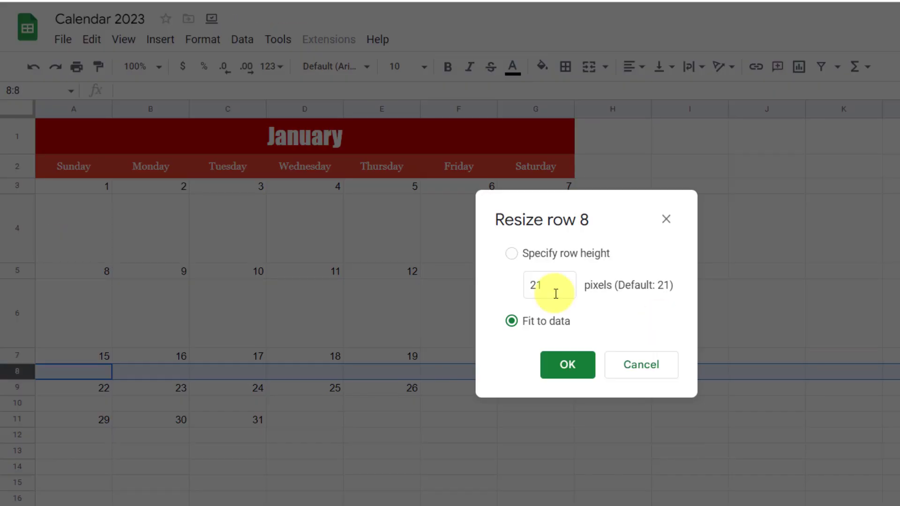
click(548, 285)
text(90)
key(Return)
Give blank rows 10 and 12 the same 90-pixel height.
right_click(18, 457)
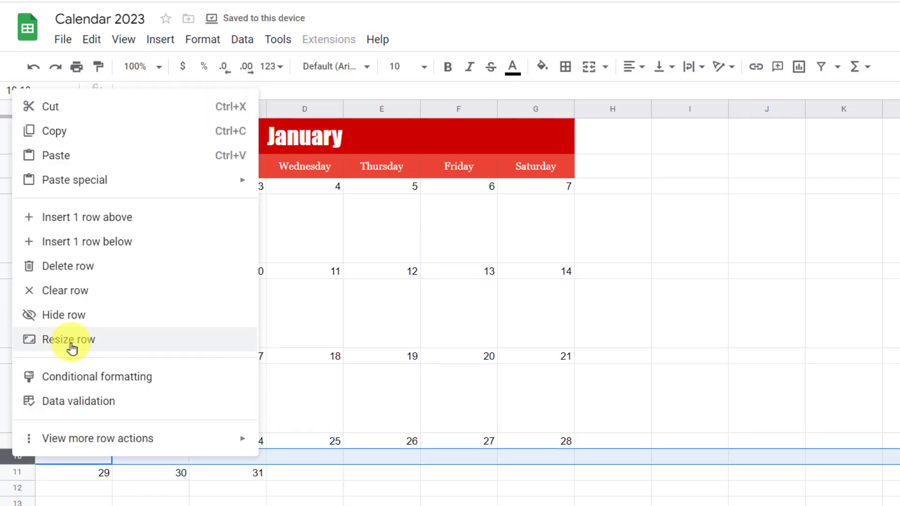
click(63, 339)
click(548, 285)
text(90)
click(568, 364)
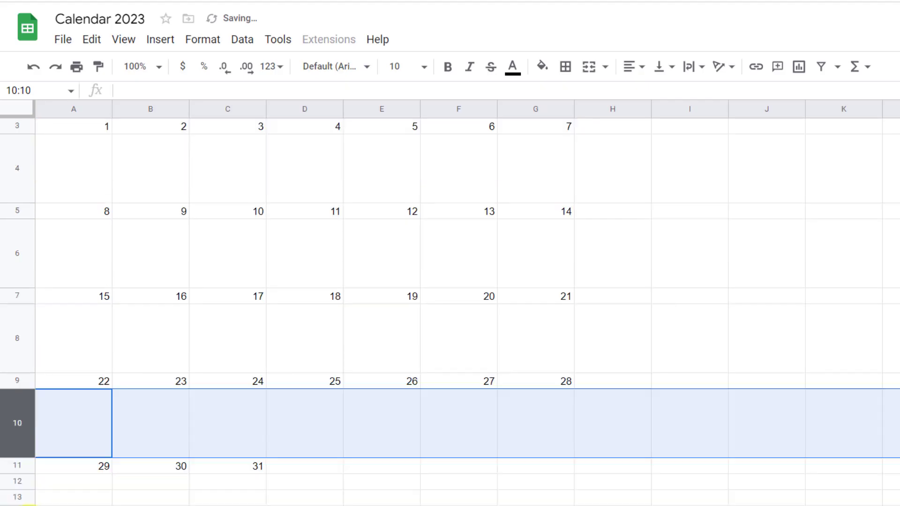
right_click(17, 481)
click(77, 361)
click(548, 284)
text(90)
key(Return)
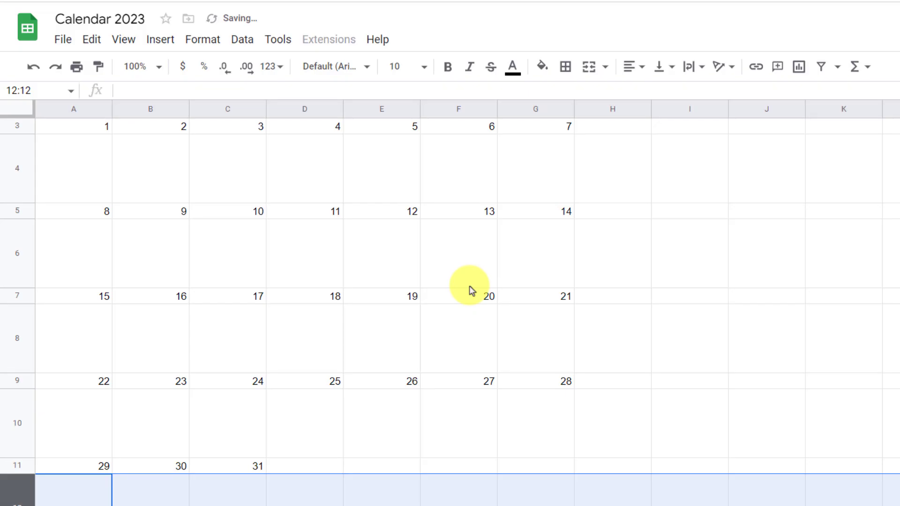
scroll(465, 295, up, 3)
click(96, 214)
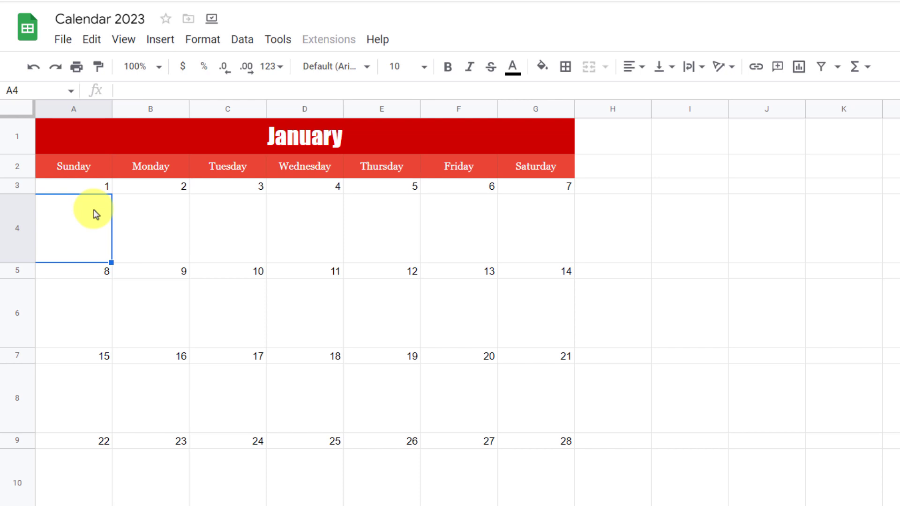
Set the date grid A3:G12 to font size 12.
click(91, 188)
shift+click(556, 493)
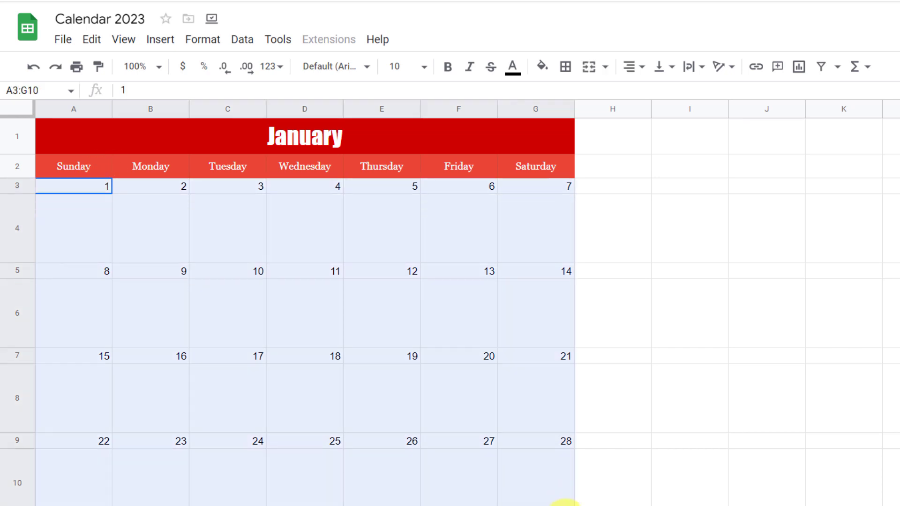
click(423, 67)
click(396, 236)
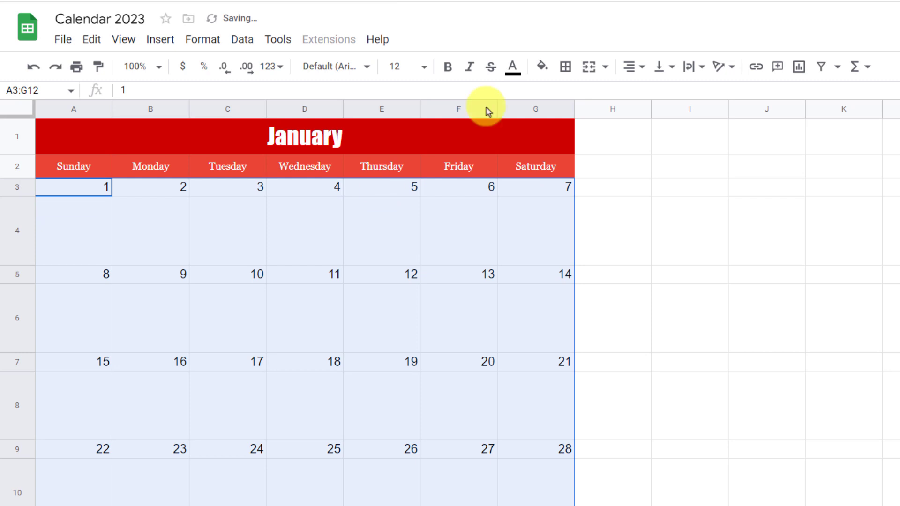
Align the date rows top-left and switch them to Georgia.
click(17, 186)
ctrl+click(17, 273)
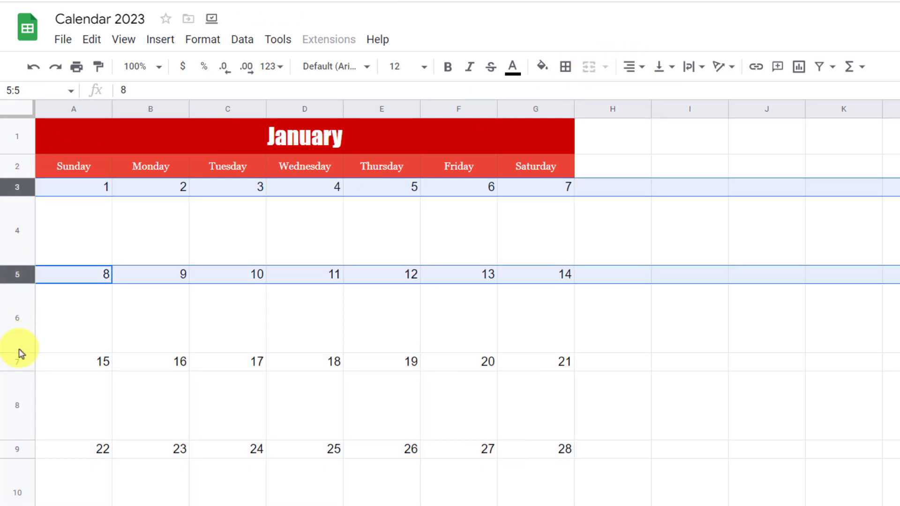
ctrl+click(17, 361)
ctrl+click(17, 448)
click(633, 66)
click(632, 90)
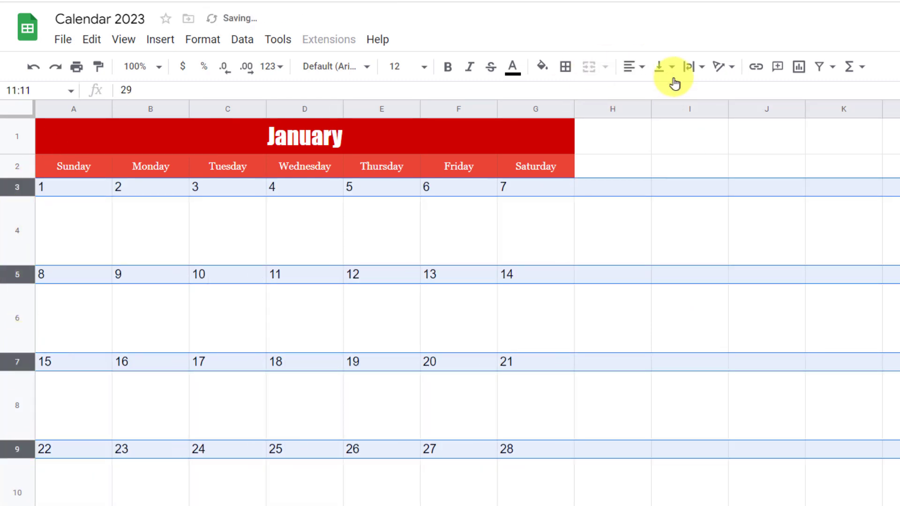
click(664, 67)
click(664, 95)
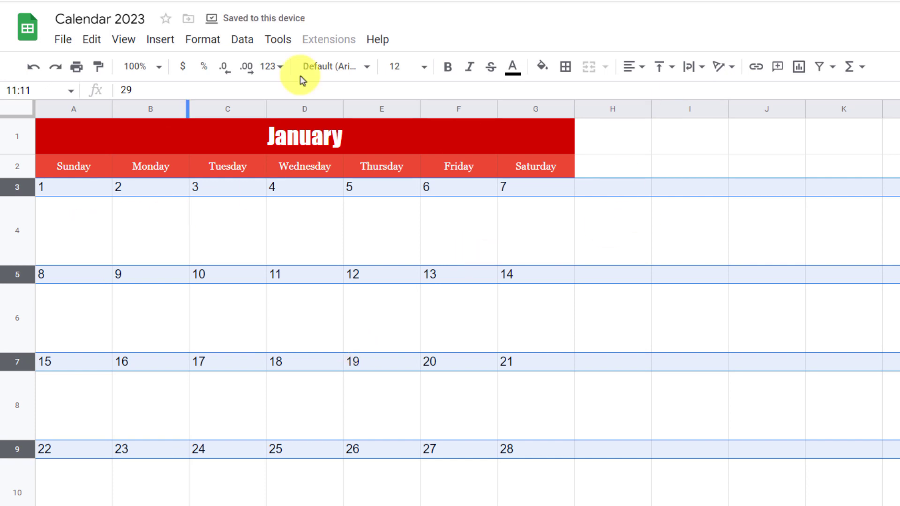
click(331, 67)
click(344, 218)
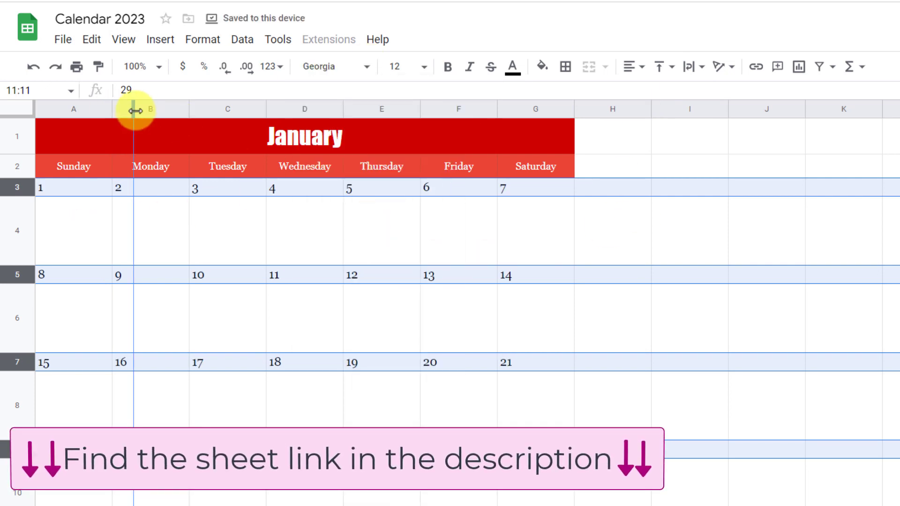
Widen all seven day columns A–G, then reselect the first date rows.
drag(113, 108, 136, 109)
drag(212, 109, 259, 110)
drag(336, 109, 377, 109)
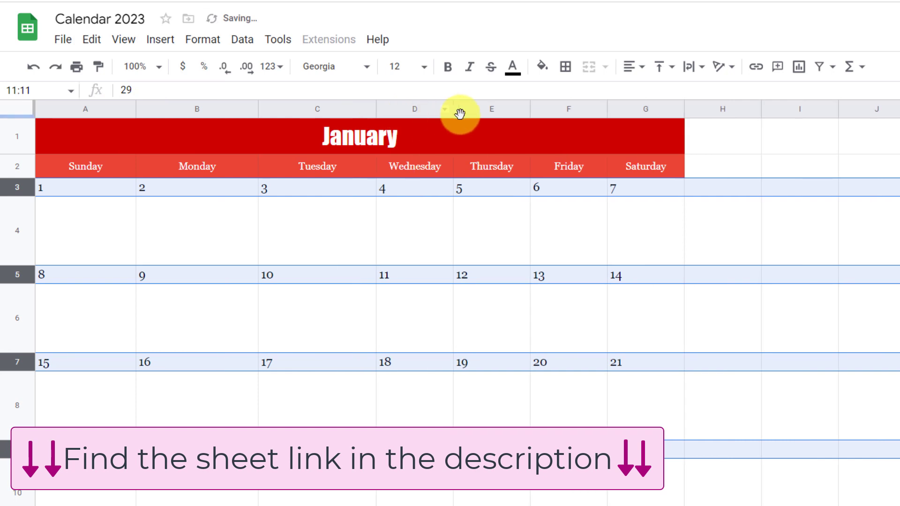
drag(453, 109, 491, 110)
drag(568, 110, 594, 110)
drag(671, 109, 703, 109)
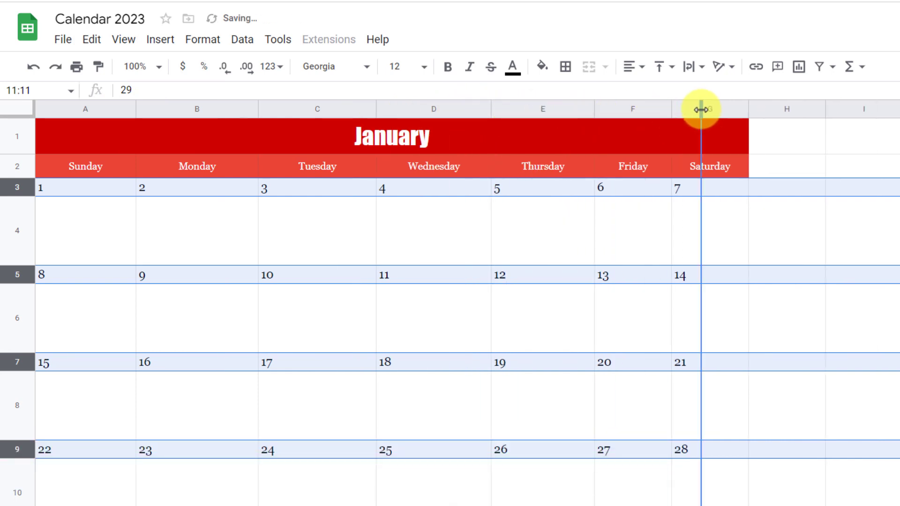
drag(761, 109, 818, 109)
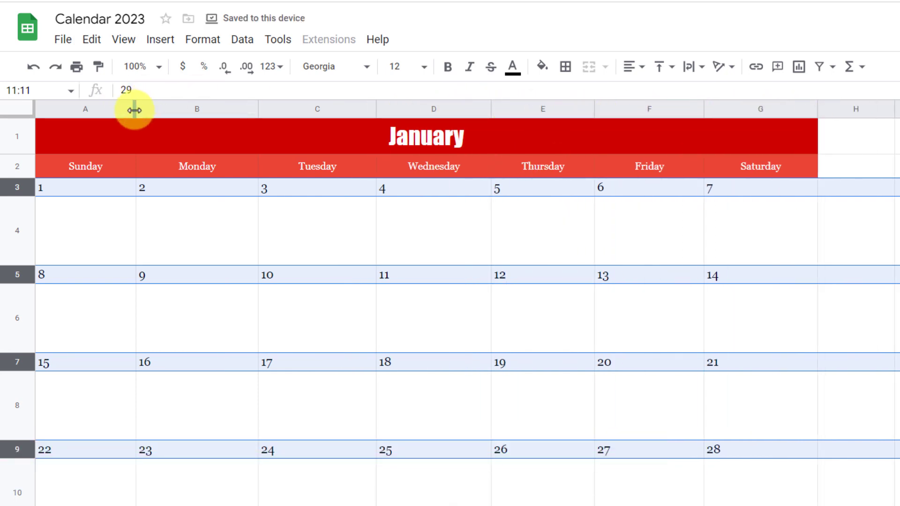
drag(136, 108, 152, 109)
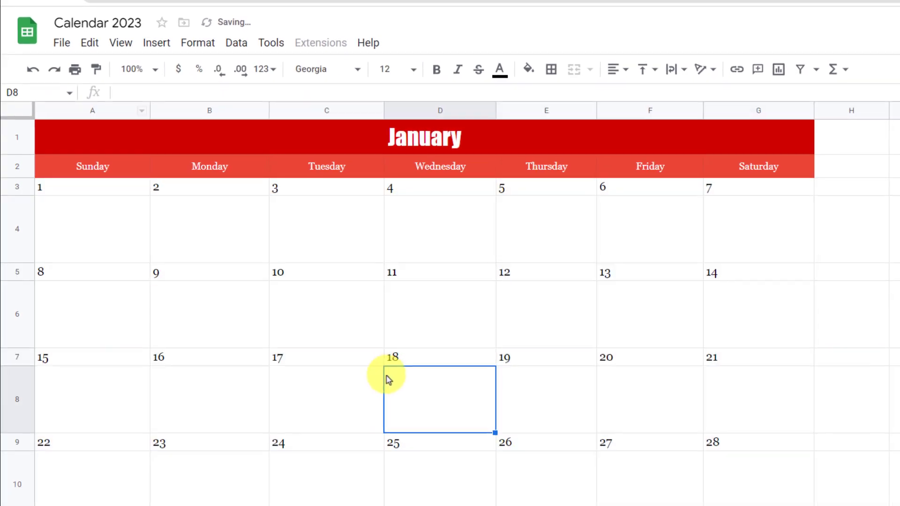
click(39, 187)
drag(91, 271, 584, 252)
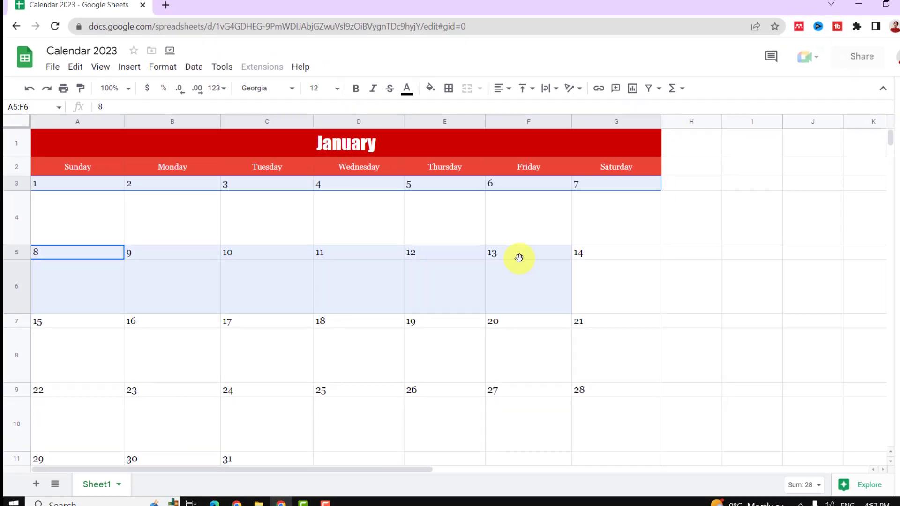
Fill the January date rows, including the third and fourth weeks, light pink.
ctrl+drag(71, 317, 583, 317)
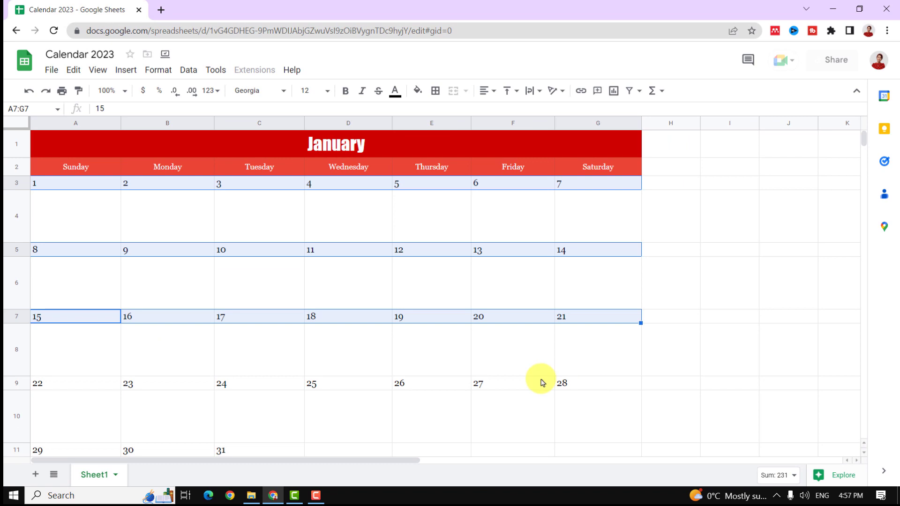
mouse_move(584, 384)
ctrl+mouse_down()
mouse_move(38, 383)
mouse_move(236, 407)
ctrl+mouse_up()
scroll(176, 366, down, 2)
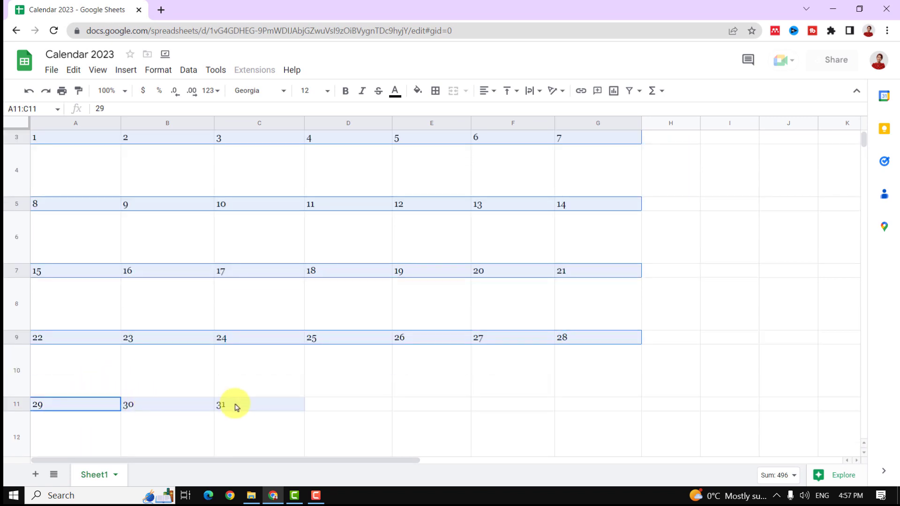
scroll(282, 394, up, 2)
click(395, 90)
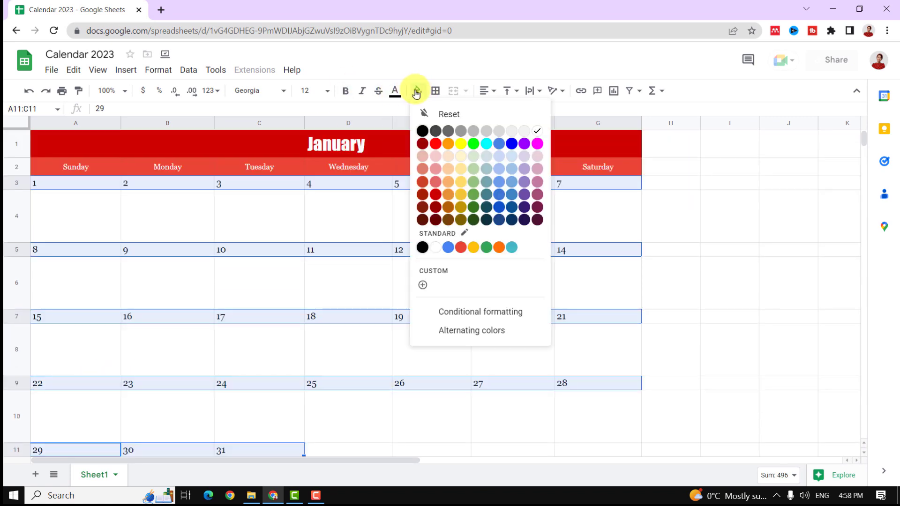
click(436, 156)
Fill the blank spacer rows under each week light peach.
drag(75, 214, 597, 216)
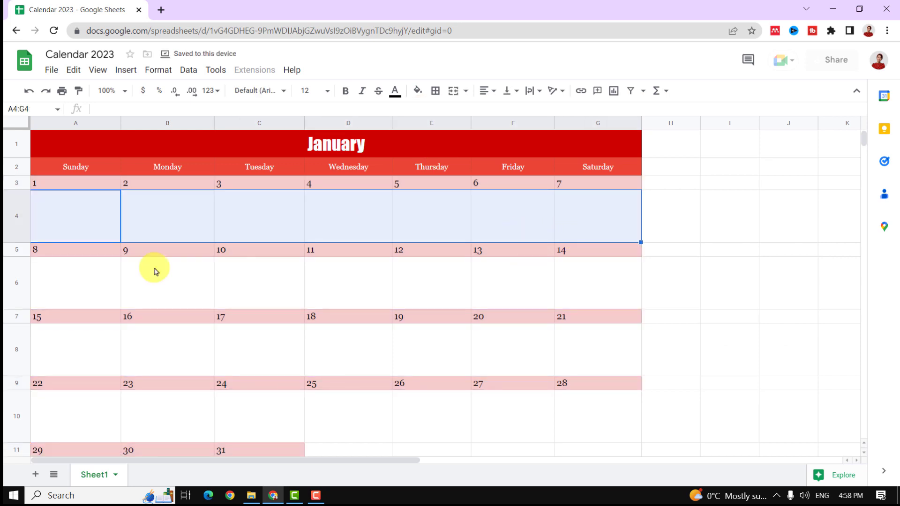
ctrl+drag(75, 281, 597, 289)
ctrl+drag(76, 348, 598, 350)
scroll(281, 317, down, 2)
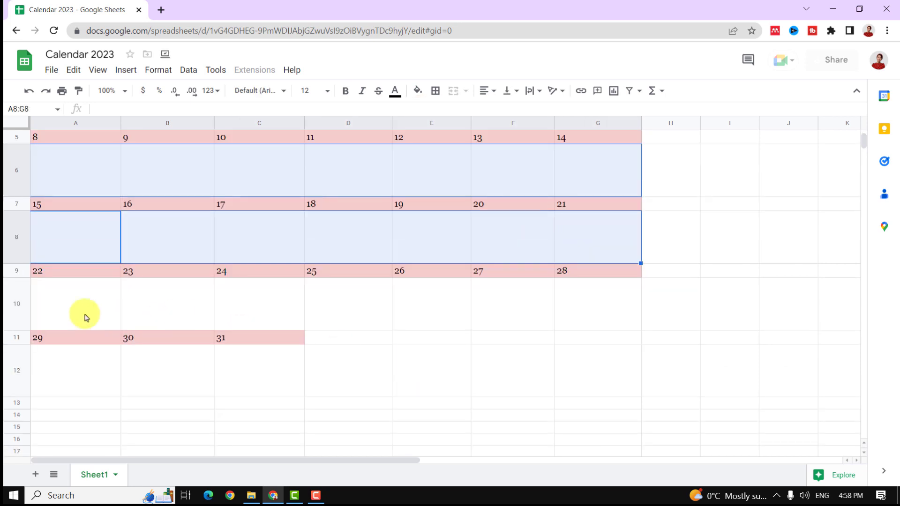
ctrl+drag(75, 302, 582, 327)
drag(75, 370, 260, 371)
click(418, 90)
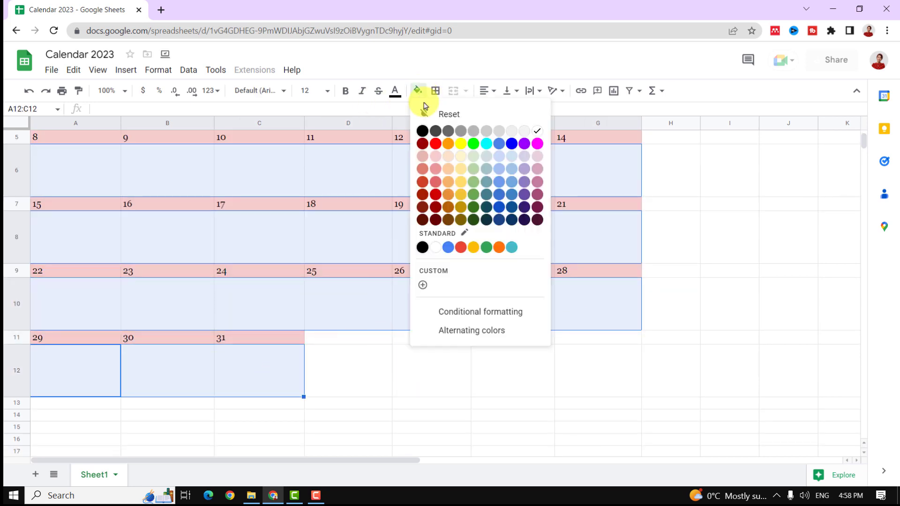
click(435, 156)
scroll(387, 290, up, 2)
scroll(387, 290, up, 2)
click(260, 225)
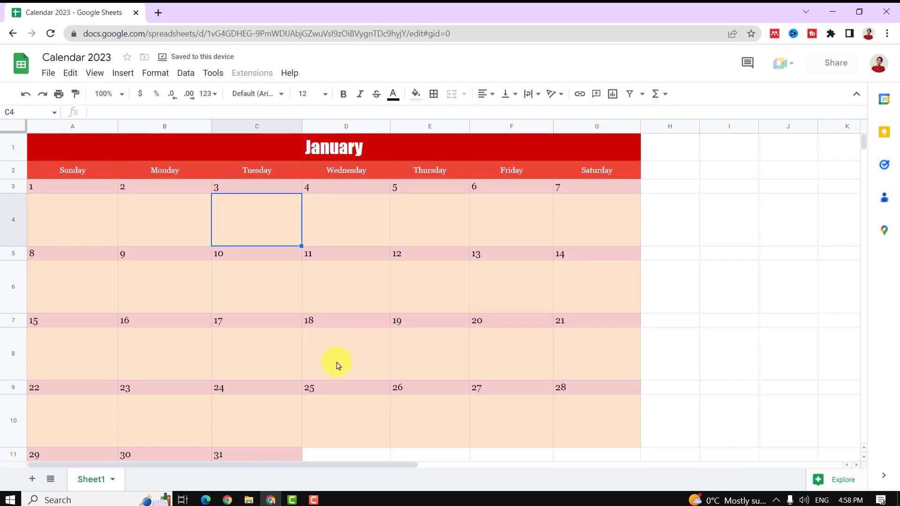
Merge H1:I12 beside the calendar into one cell and enter 2023.
drag(673, 128, 732, 131)
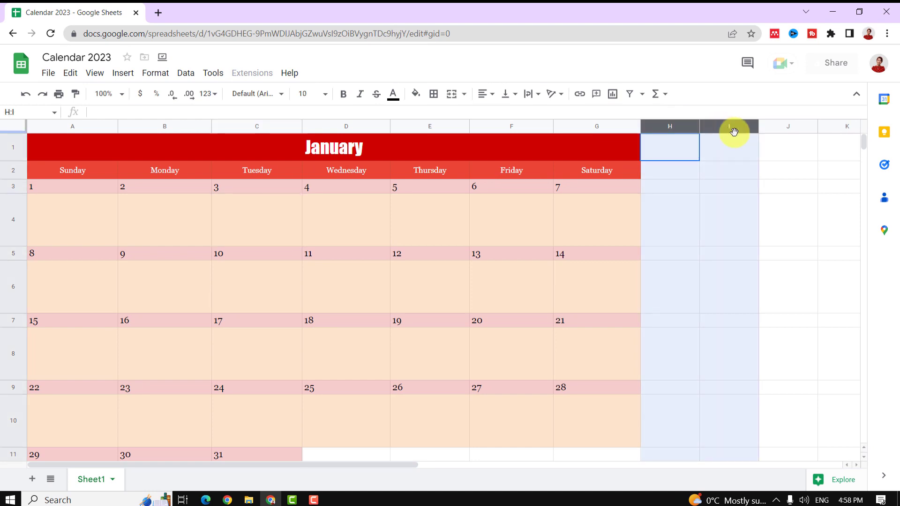
drag(669, 141, 721, 460)
scroll(721, 422, up, 3)
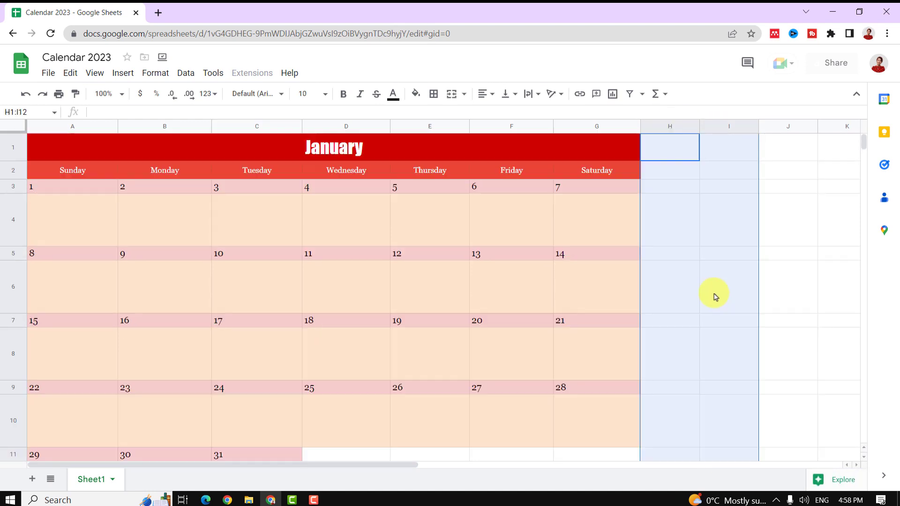
click(451, 94)
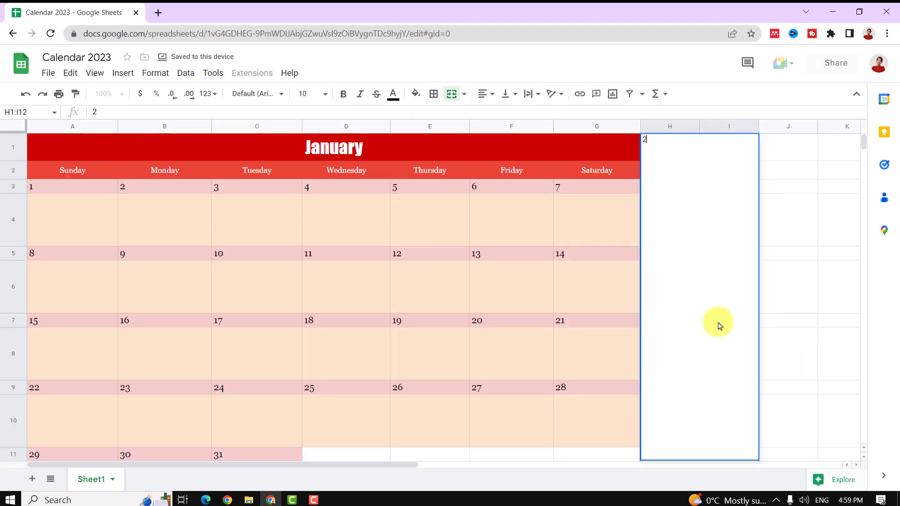
text(2023)
key(Return)
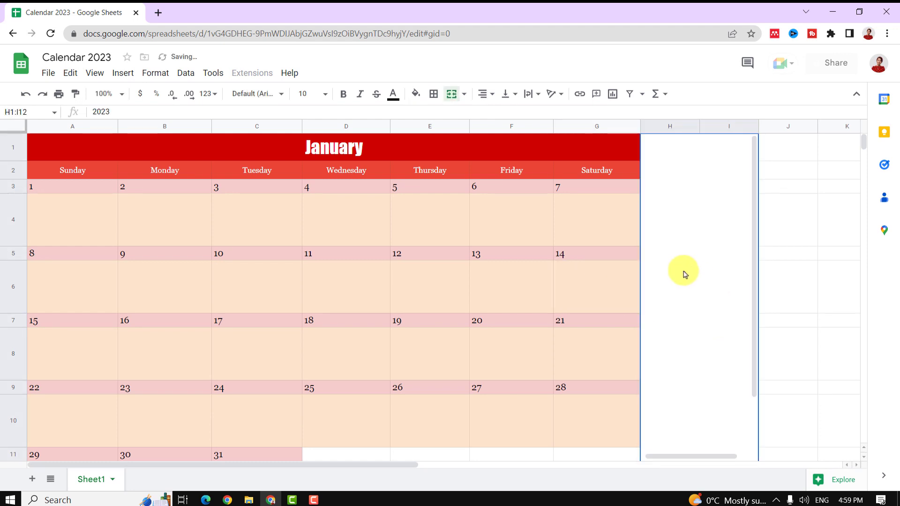
Format 2023 as Impact size 36, centred horizontally and vertically.
click(281, 94)
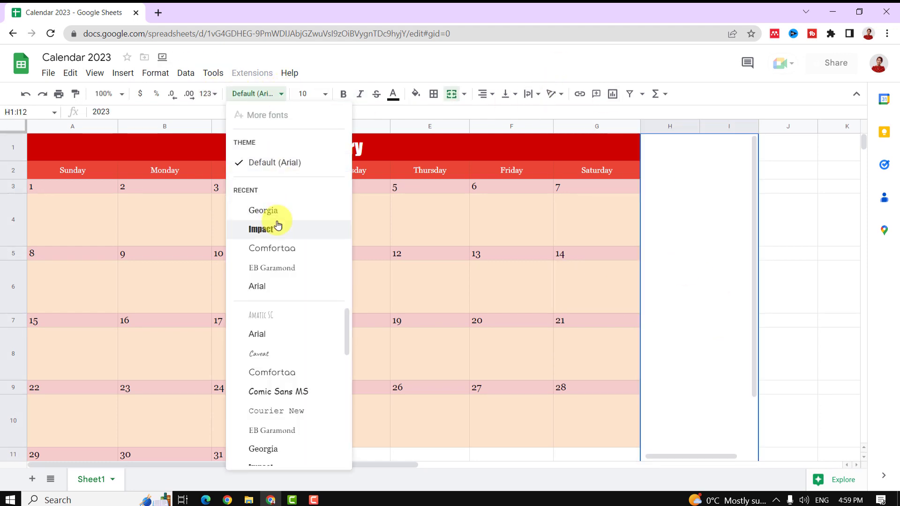
click(261, 229)
click(313, 93)
click(307, 300)
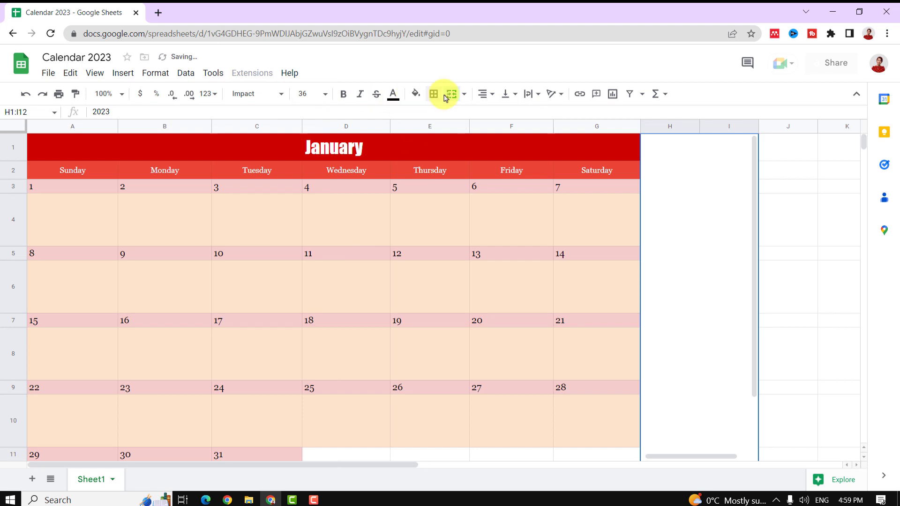
click(487, 93)
click(500, 116)
click(510, 93)
click(522, 119)
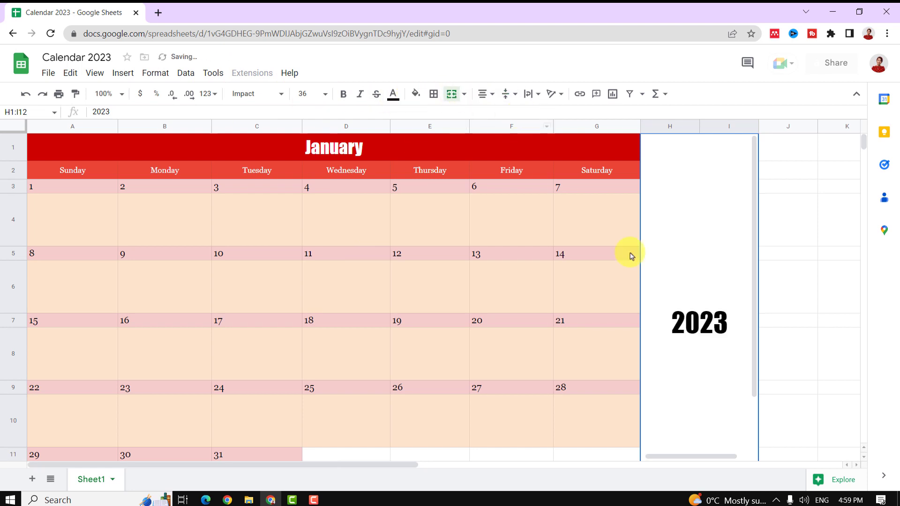
Stack the digits of 2023 vertically using text rotation.
click(555, 94)
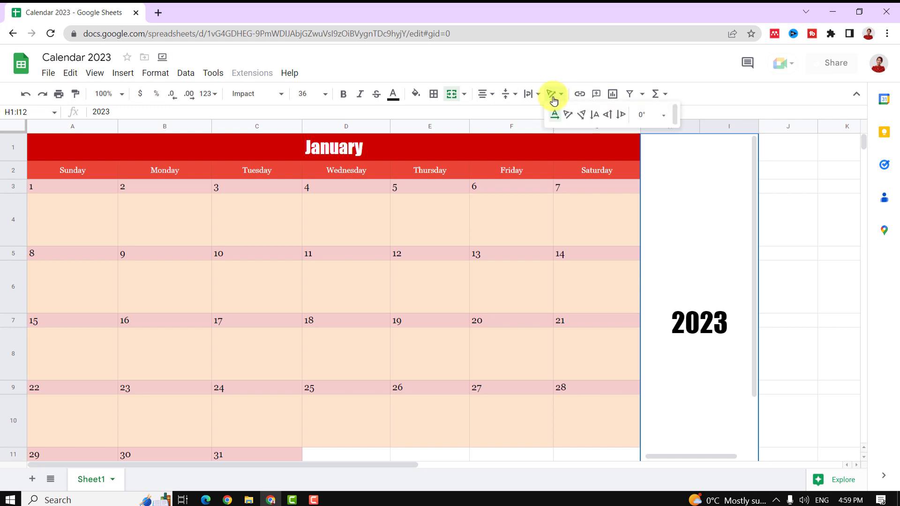
click(594, 115)
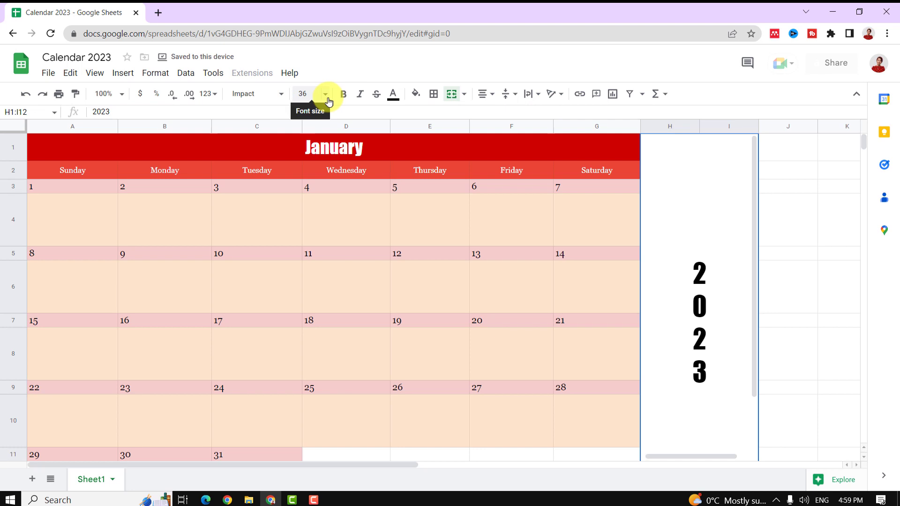
click(304, 94)
text(50)
Enlarge 2023 to size 50 and give its merged H:I block a dark red fill.
key(Return)
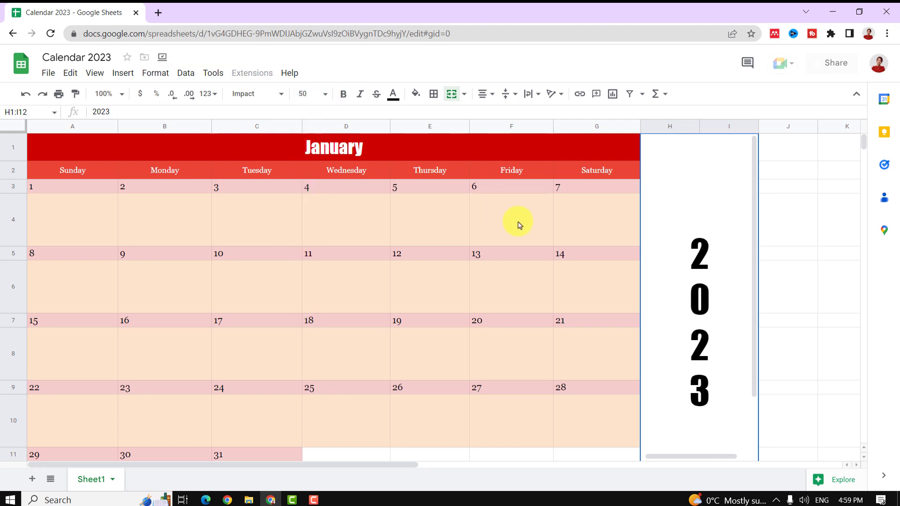
click(680, 167)
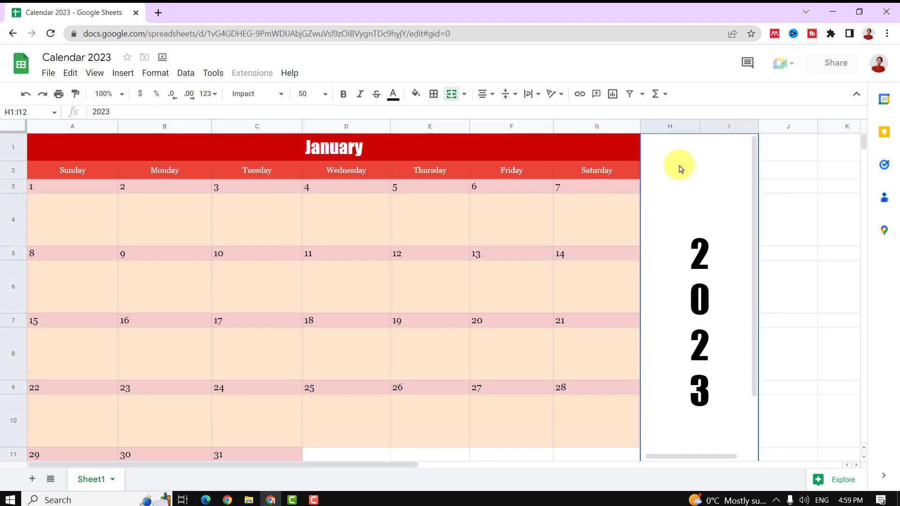
click(415, 93)
click(420, 146)
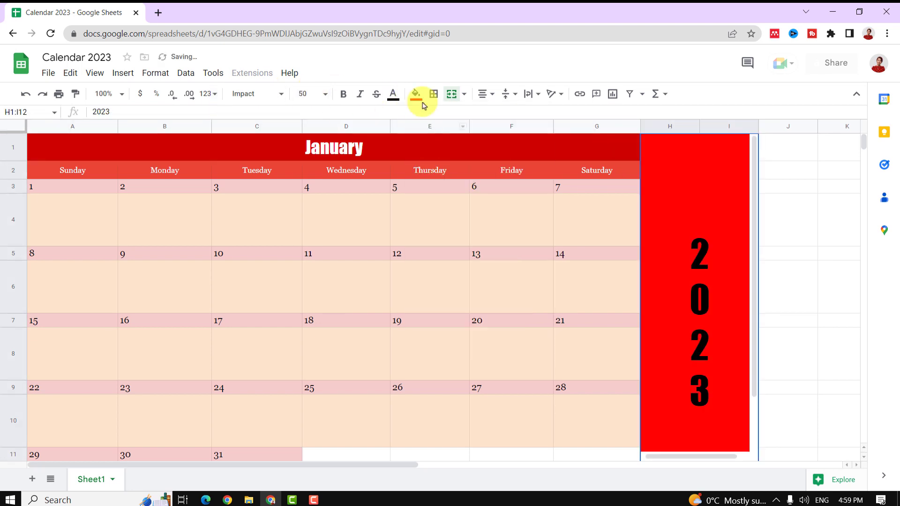
click(415, 93)
click(420, 197)
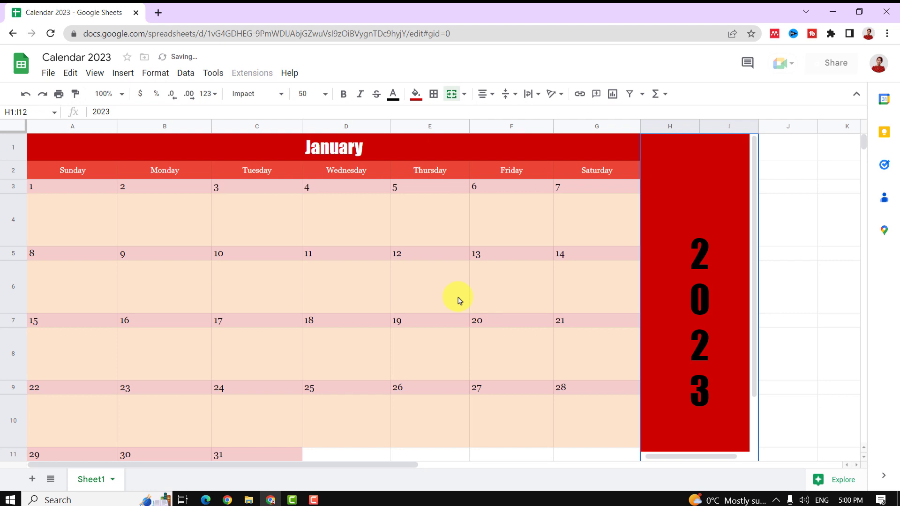
scroll(741, 318, down, 1)
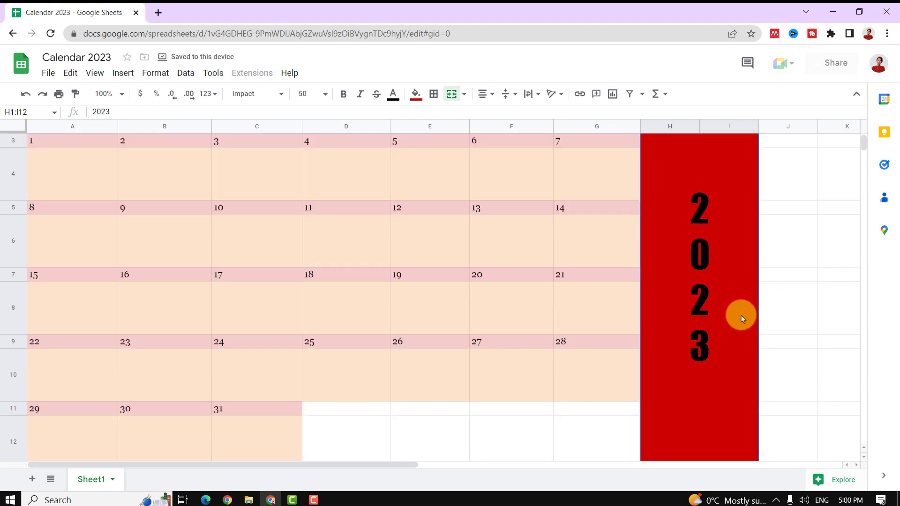
scroll(741, 319, up, 1)
click(795, 303)
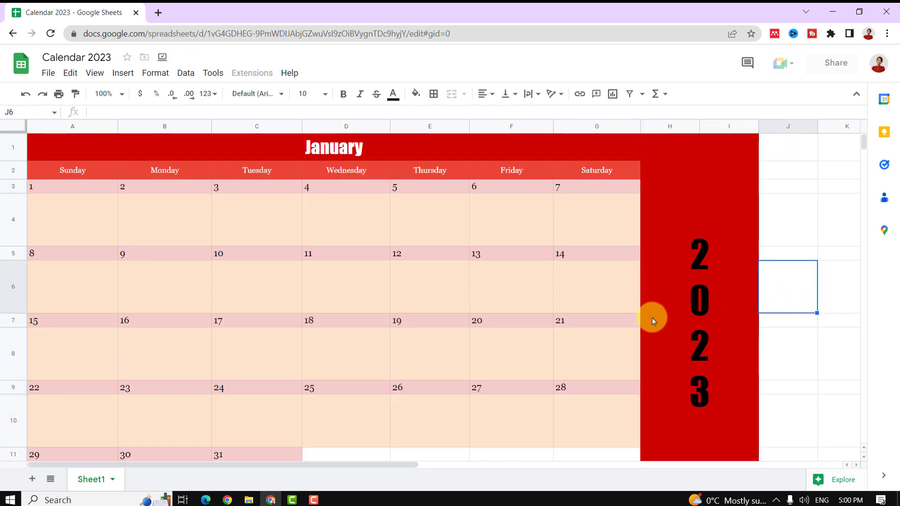
Enter 'Write Script' in C4 for January 3 and 'Call Sponcer' in D8 for January 18.
click(239, 222)
text(Write Script)
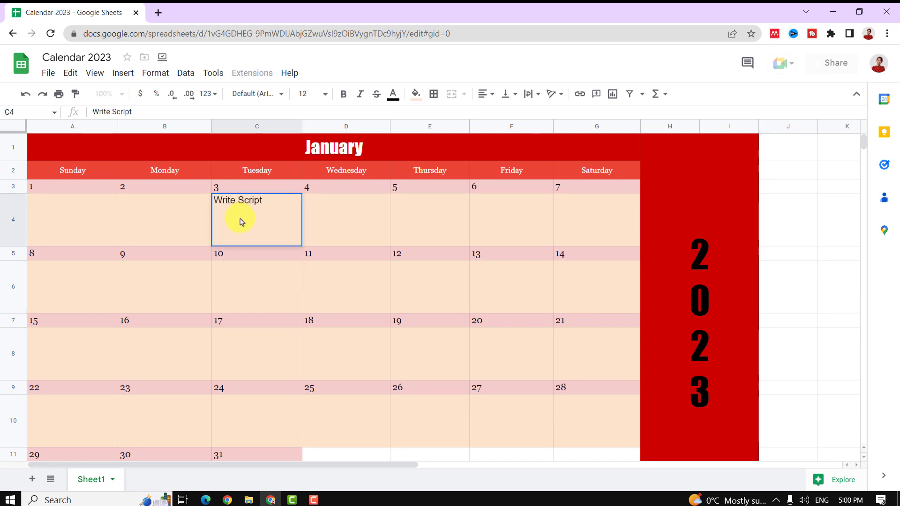
key(Return)
key(Down)
key(Right)
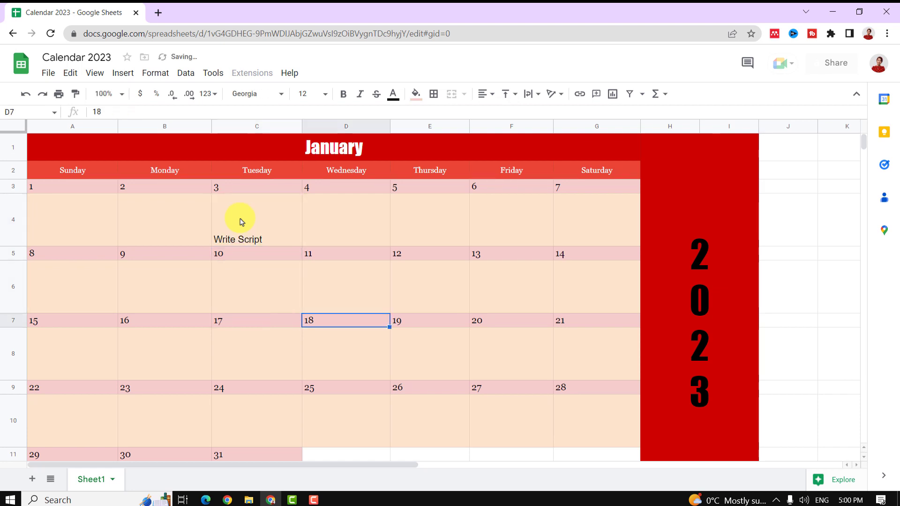
key(Down)
text(Call)
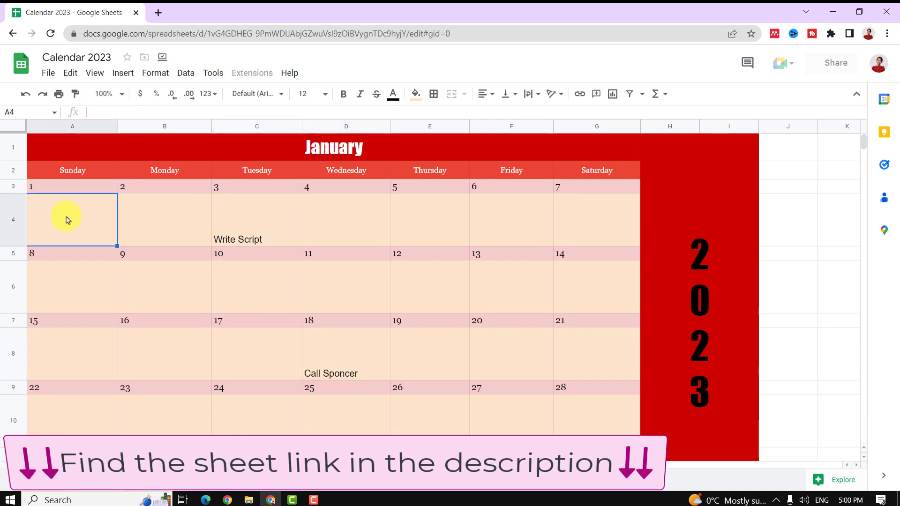
Top-align the day-cell rows and set their font to EB Garamond.
drag(70, 218, 596, 288)
ctrl+drag(97, 354, 596, 411)
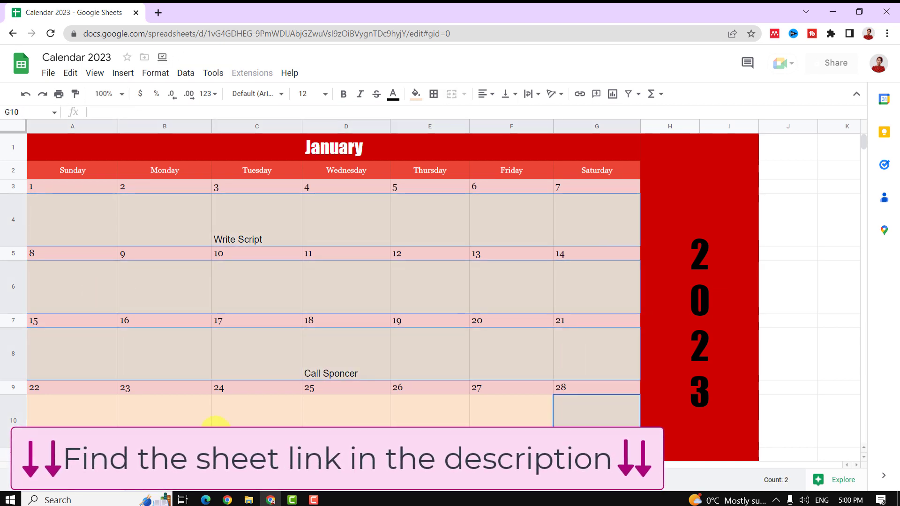
click(505, 94)
click(505, 113)
click(257, 94)
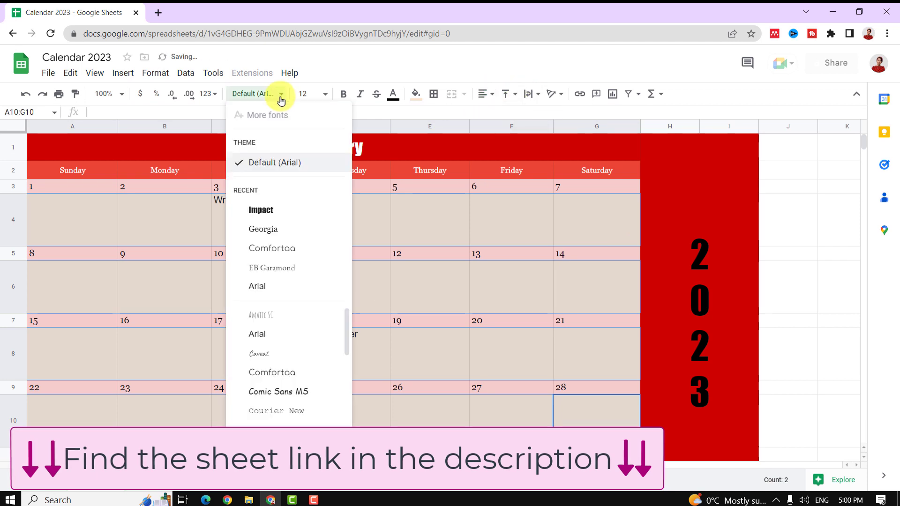
click(267, 264)
click(351, 290)
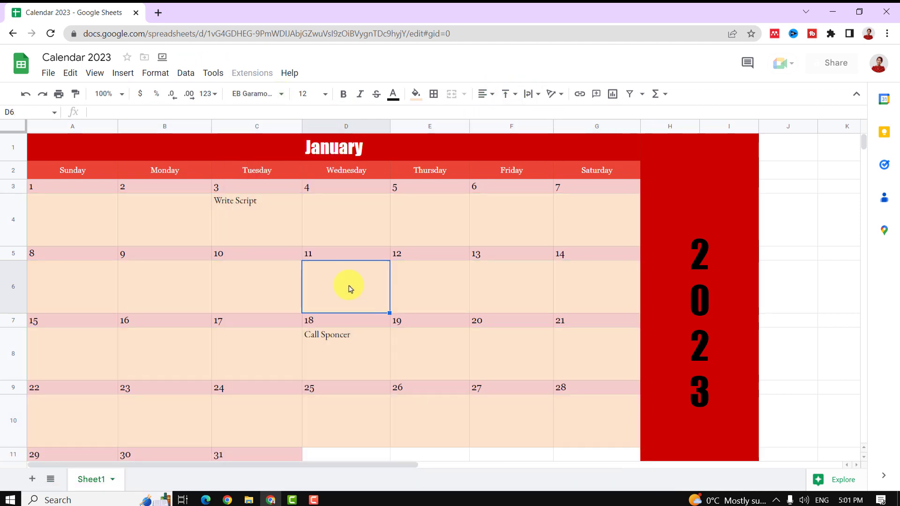
Attach a birthday comment to a mid-January day cell.
right_click(347, 288)
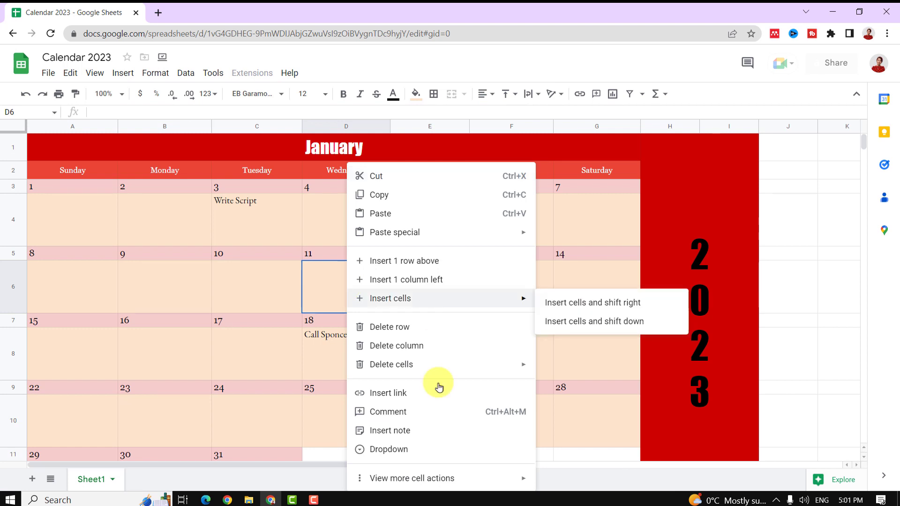
click(414, 411)
text(Eli birthday)
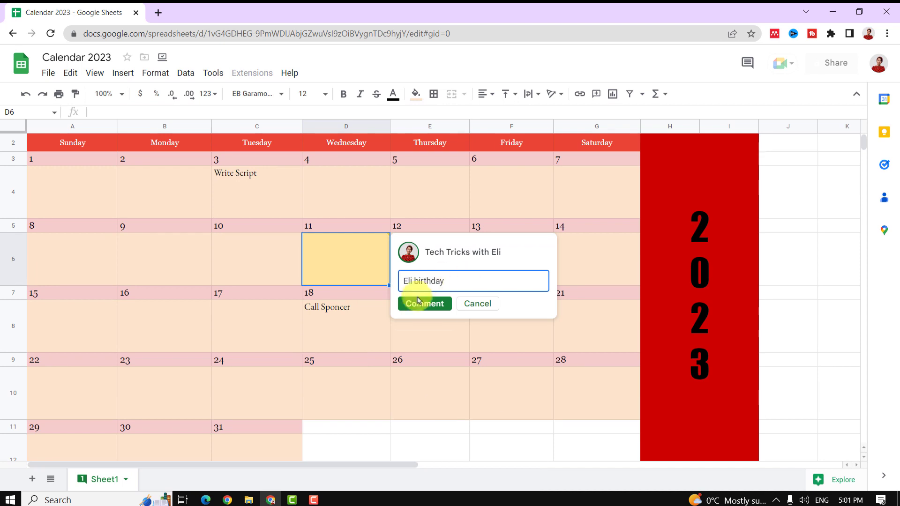
click(423, 304)
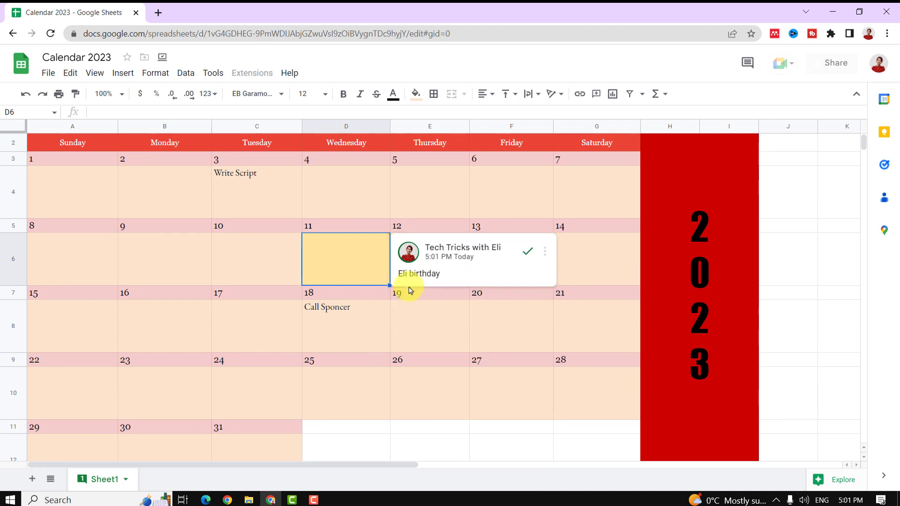
click(348, 310)
Add a 'Shopping' note to the January 10 cell.
click(156, 251)
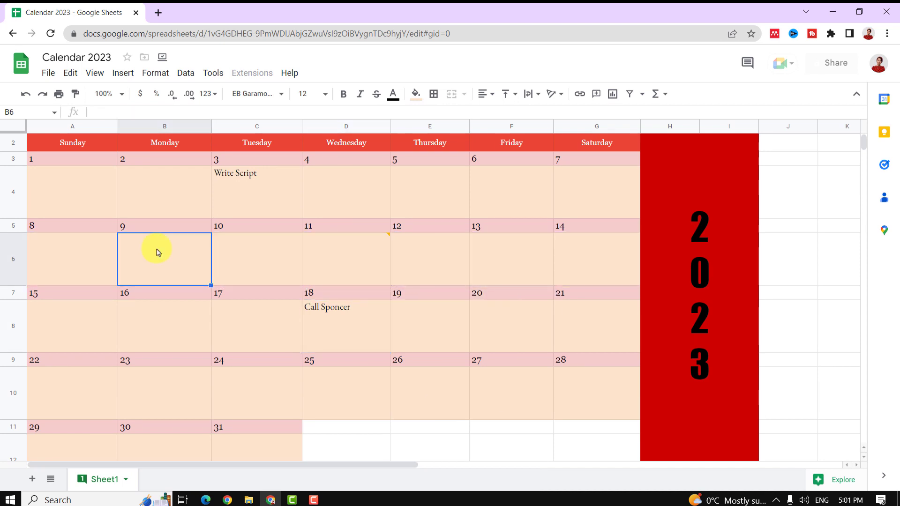
right_click(156, 251)
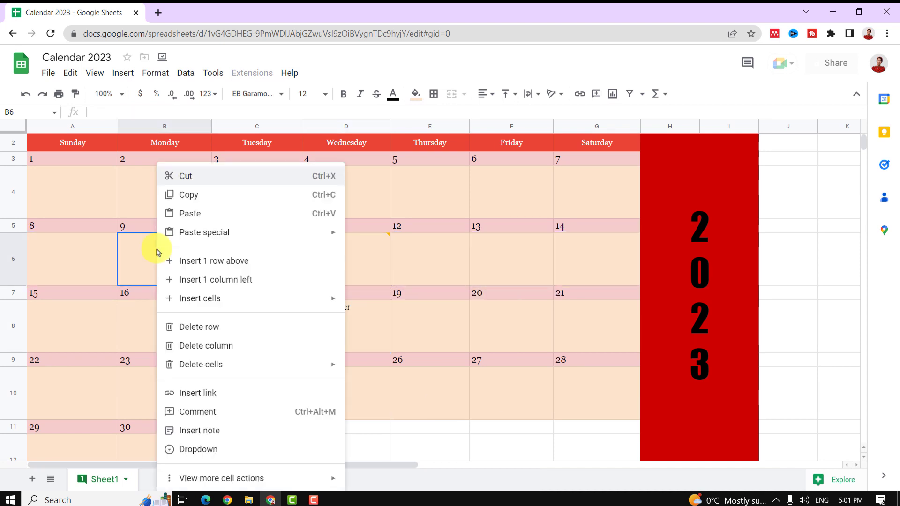
click(233, 432)
text(Shopping)
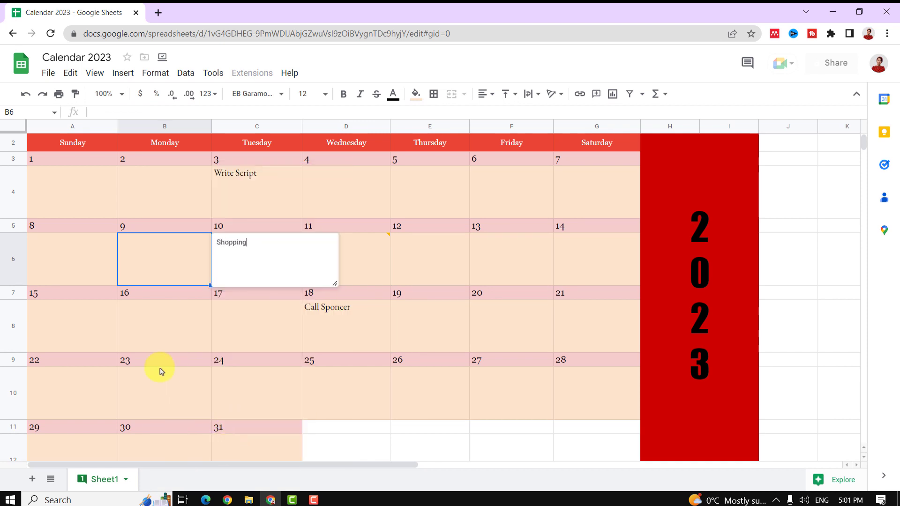
click(175, 340)
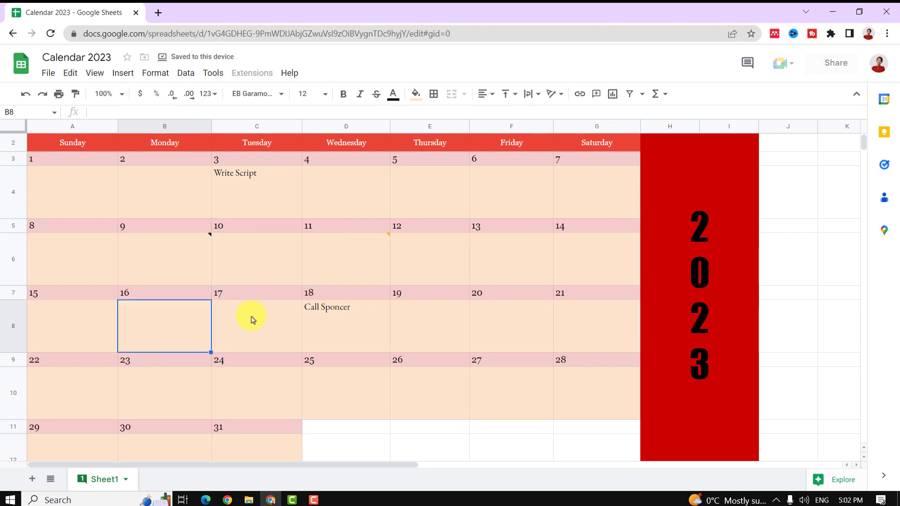
scroll(252, 320, up, 1)
Duplicate the calendar sheet, naming the copy Feb and renaming Sheet1 to Jan.
right_click(103, 480)
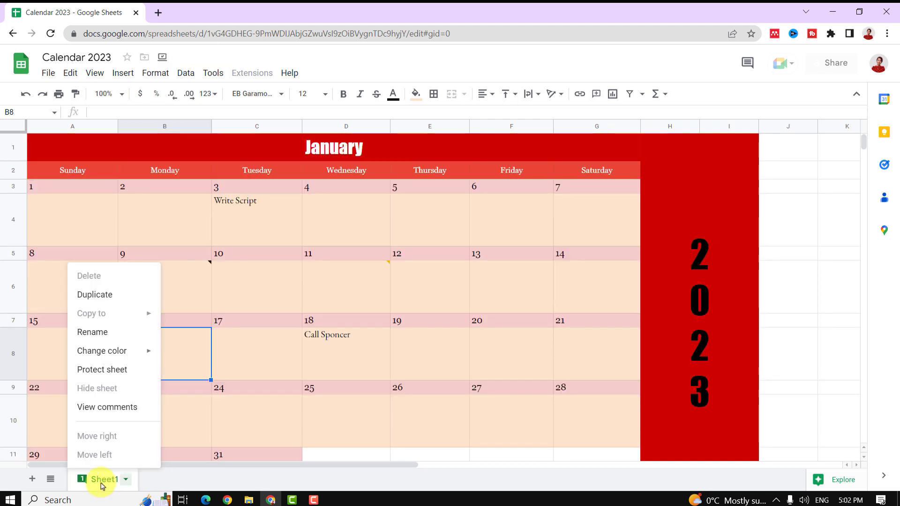
click(108, 296)
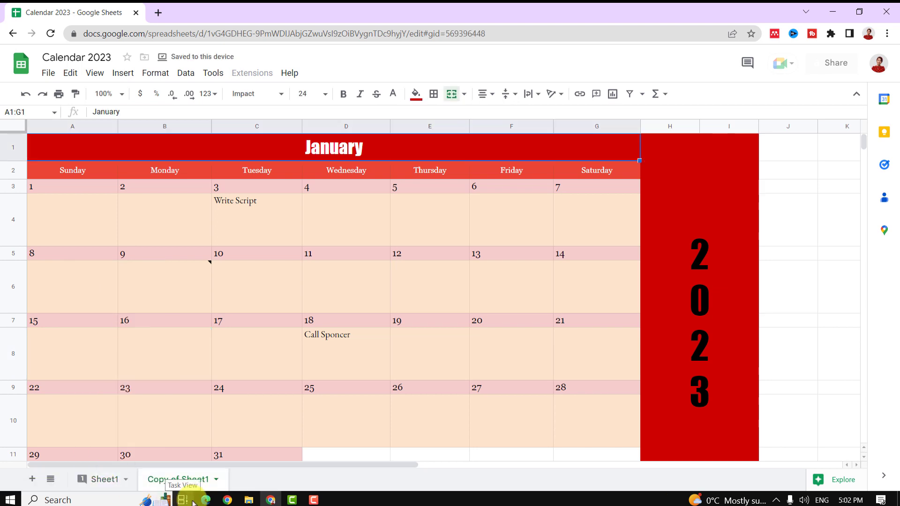
double_click(166, 481)
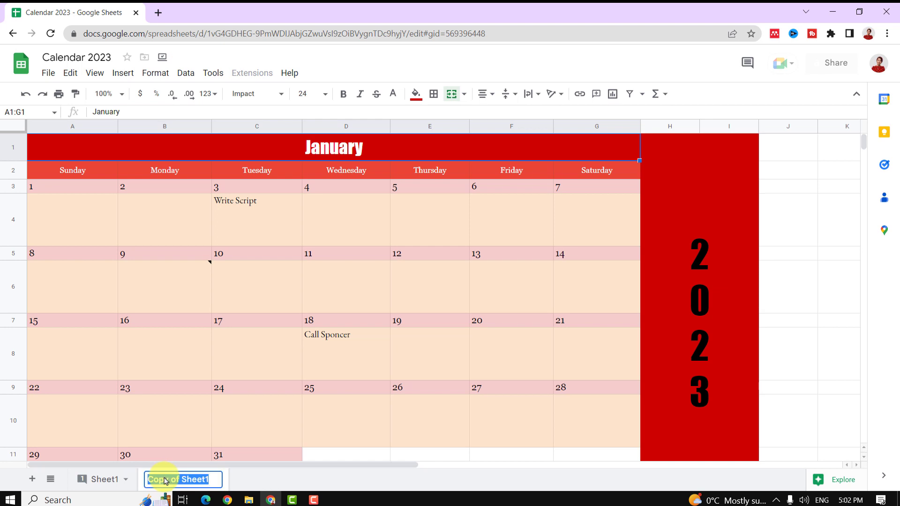
text(Feb)
double_click(104, 480)
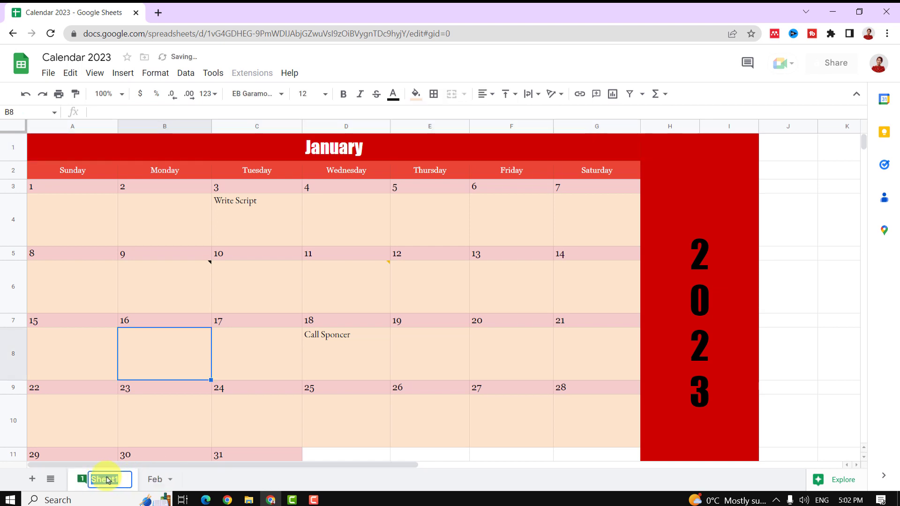
text(Jan)
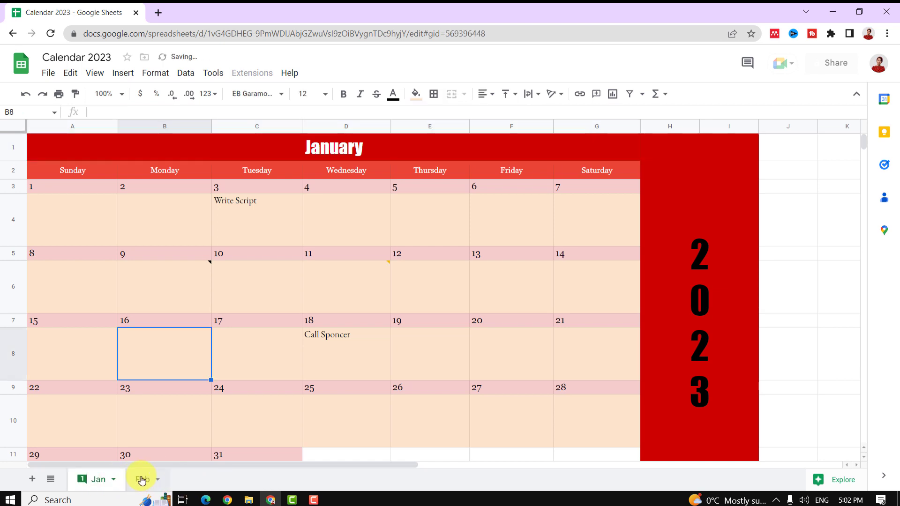
click(142, 480)
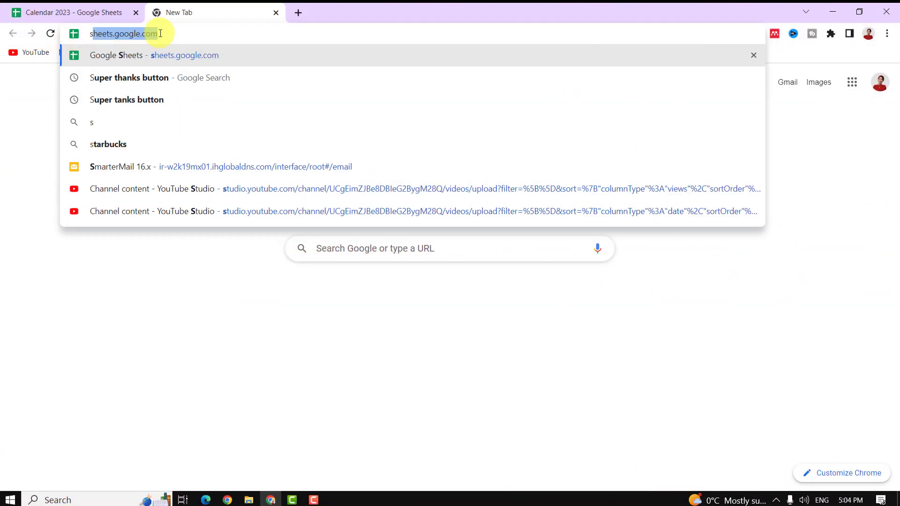
text(heet.g)
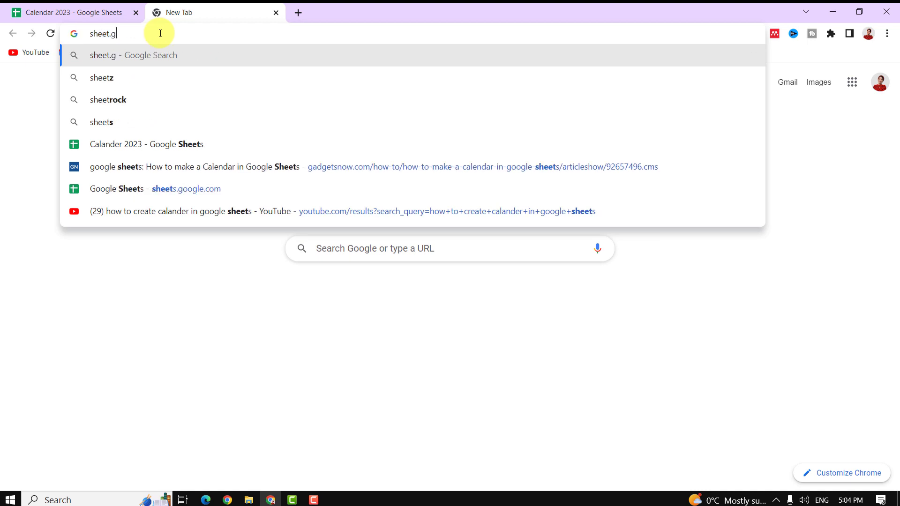
text(oogle.co)
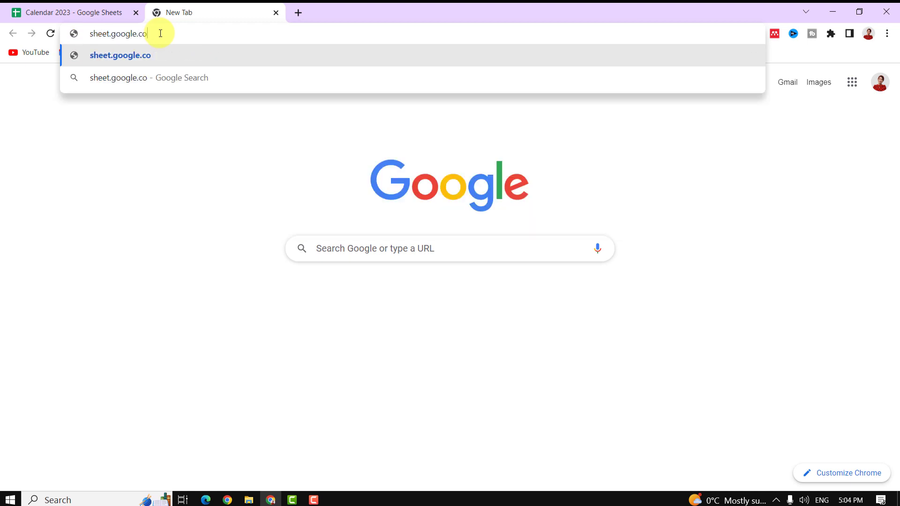
text(m)
Load sheets.google.com in the new tab.
key(Return)
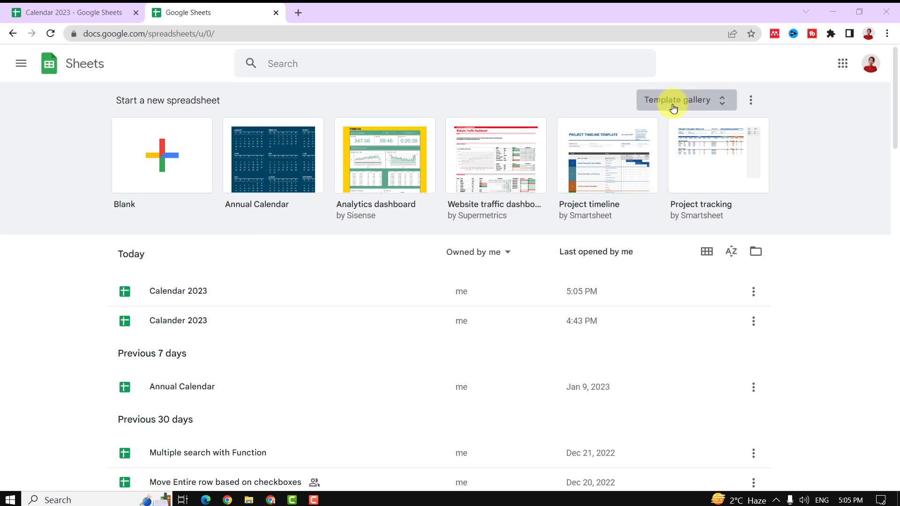
Create a new spreadsheet from the Annual Calendar template in the Template gallery.
click(697, 104)
scroll(822, 172, down, 3)
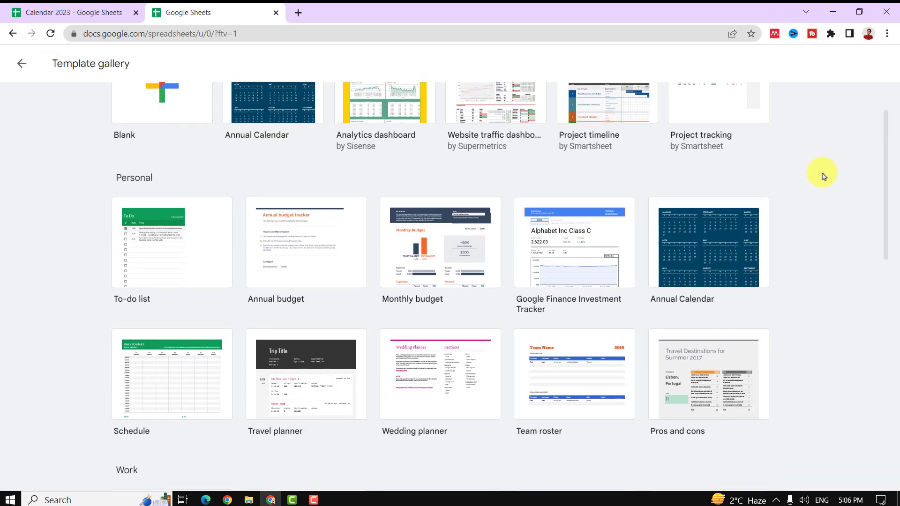
scroll(823, 171, down, 2)
scroll(822, 172, down, 3)
scroll(823, 172, down, 3)
scroll(822, 176, up, 4)
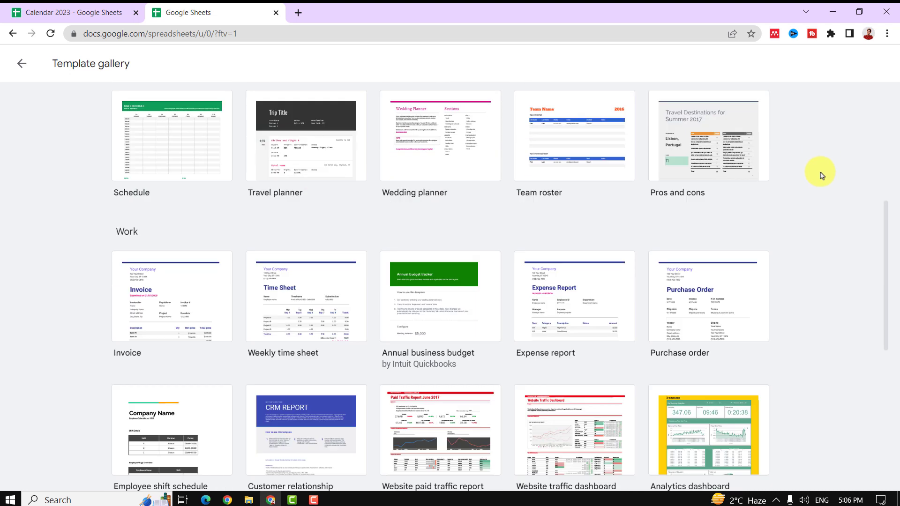
scroll(821, 174, up, 4)
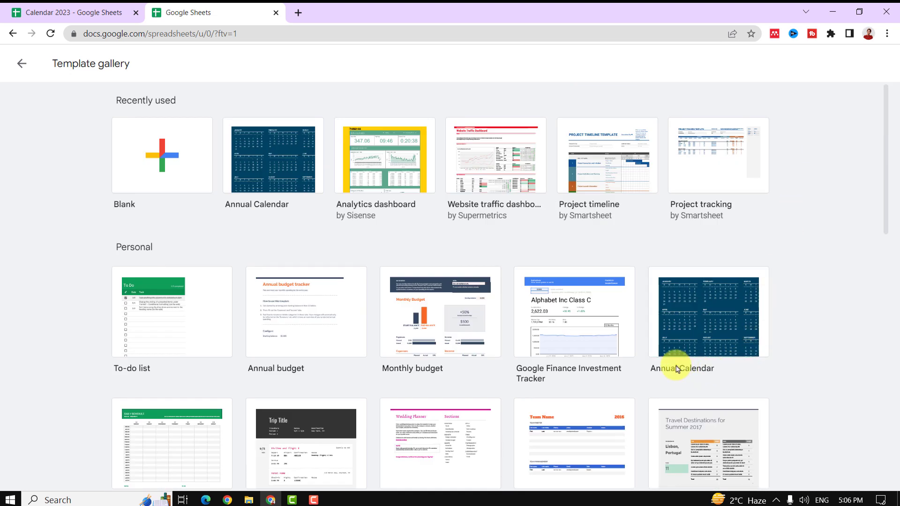
click(701, 318)
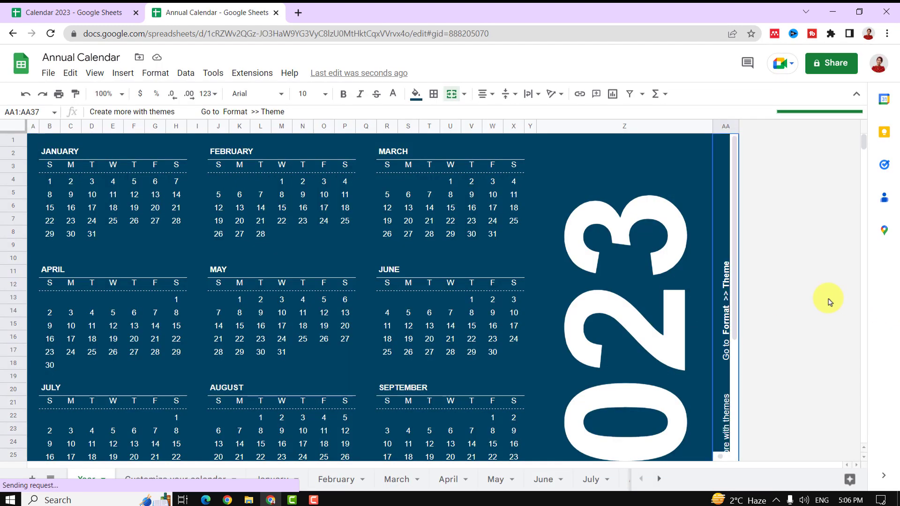
scroll(774, 282, down, 1)
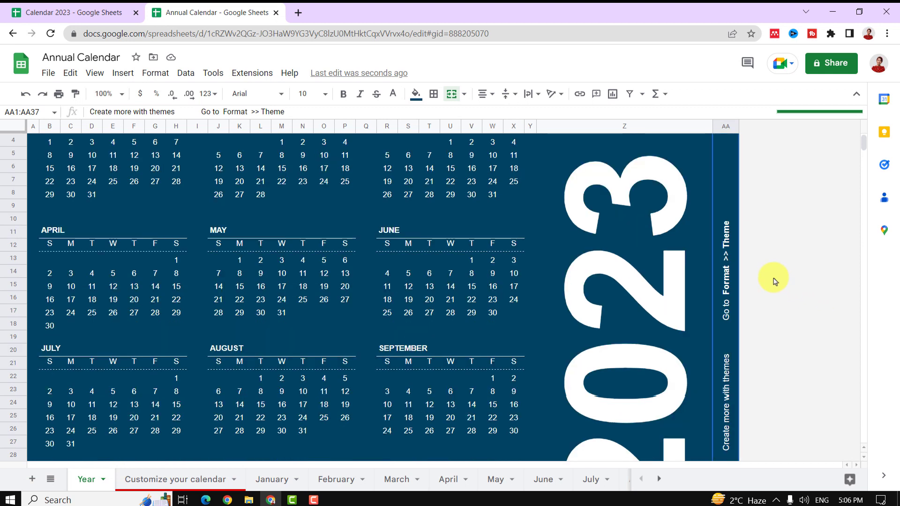
scroll(775, 281, down, 2)
scroll(774, 281, down, 2)
scroll(774, 281, down, 1)
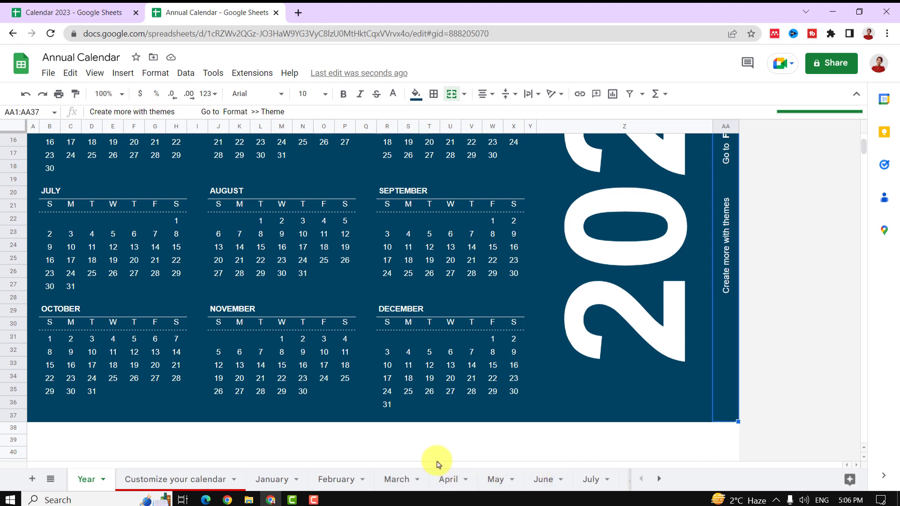
scroll(306, 392, up, 5)
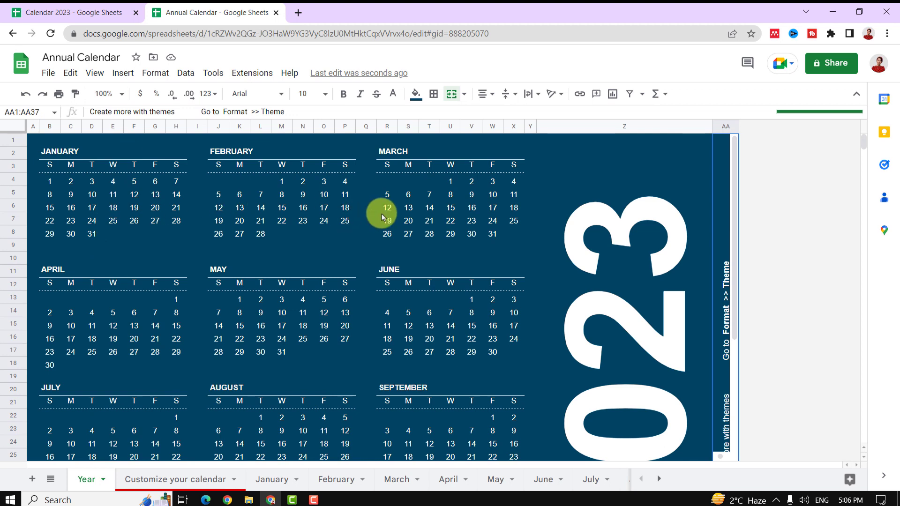
Browse the January, February, March and Customize your calendar sheets, then return to January.
click(271, 479)
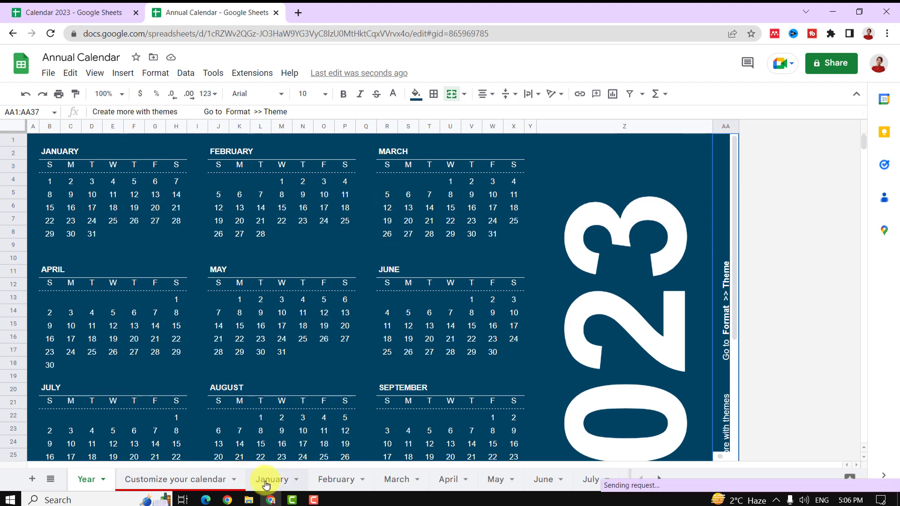
click(328, 479)
click(385, 480)
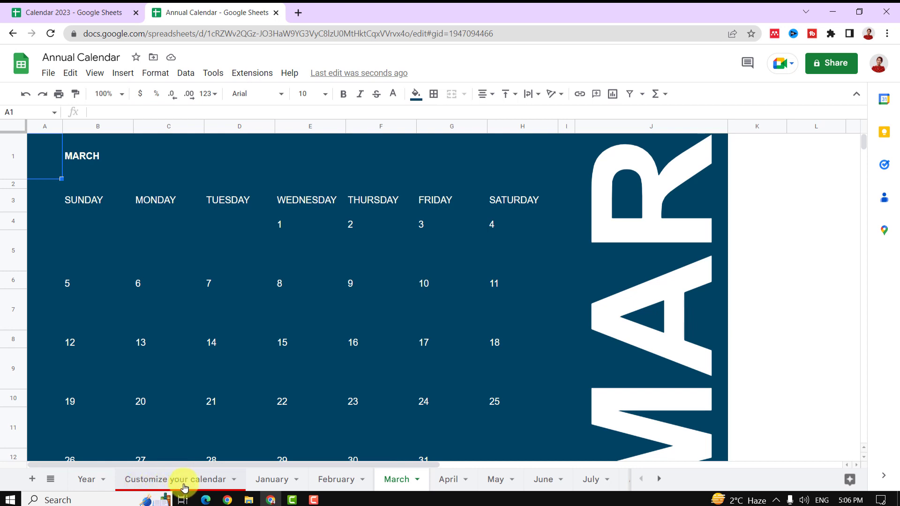
click(216, 482)
click(272, 479)
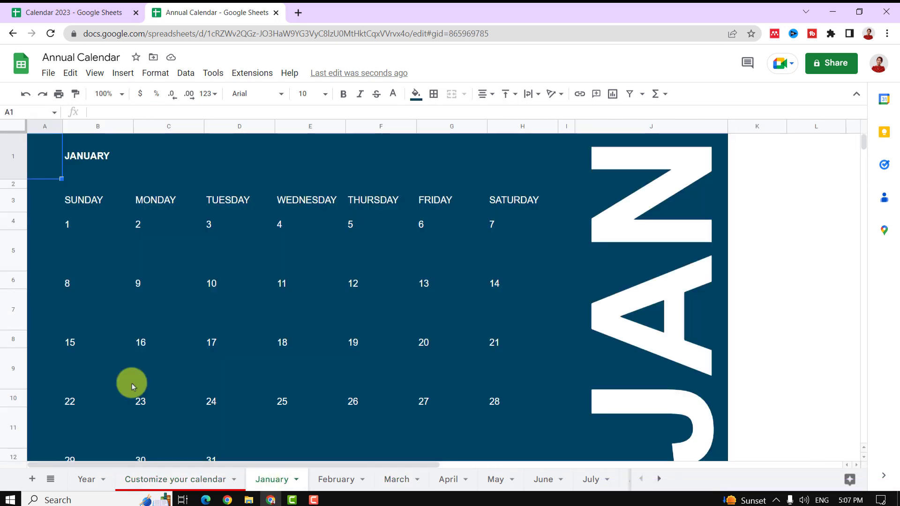
click(72, 250)
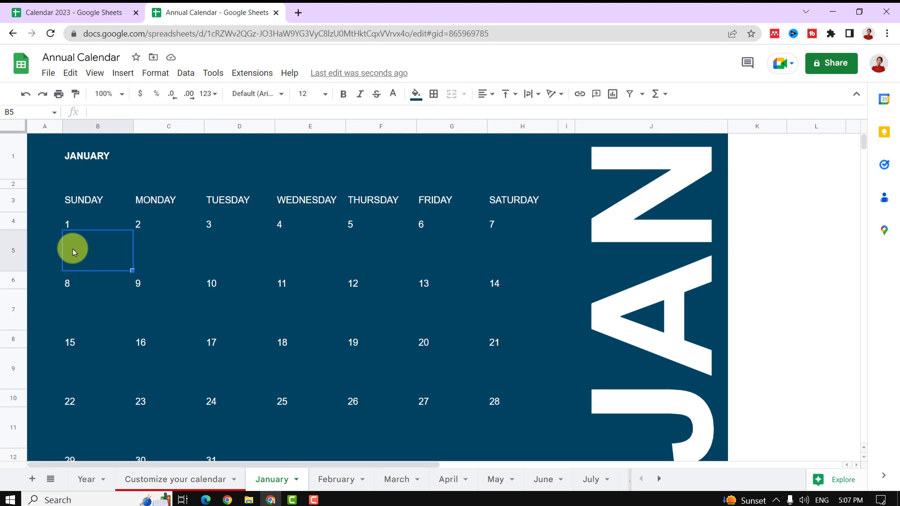
text(W)
text(ript)
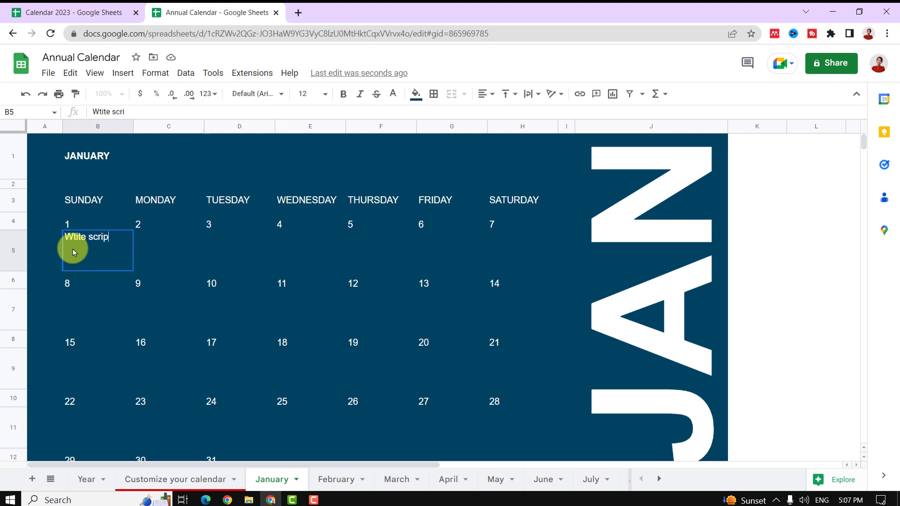
Enter 'Wtite script' under the 1st, 'Eli HBD' under the 10th and 'Sponcer' under the 15th.
key(Return)
key(Right)
key(Right)
key(Down)
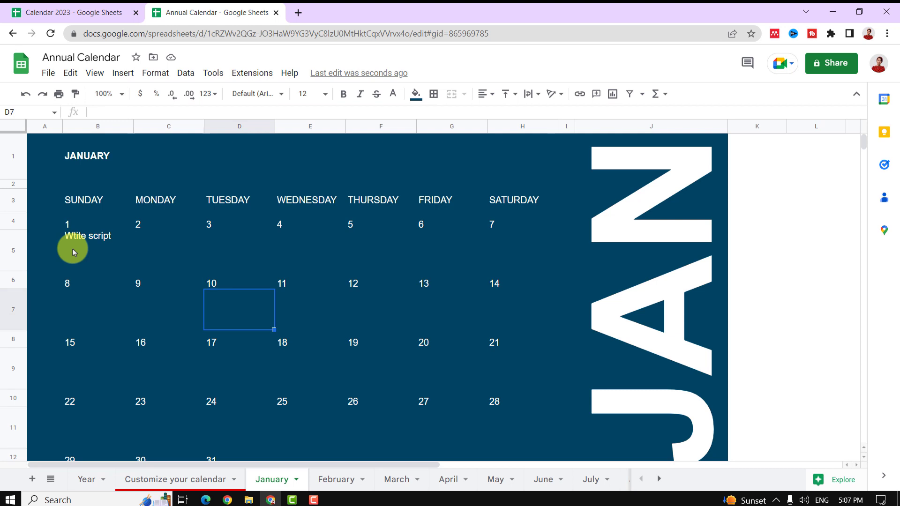
text(Eli HBD)
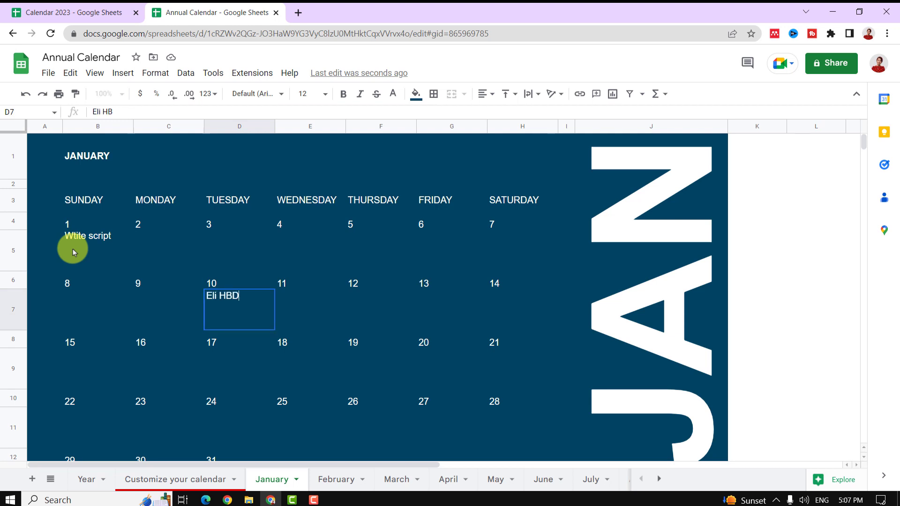
key(Left)
key(Down)
key(Down)
key(Left)
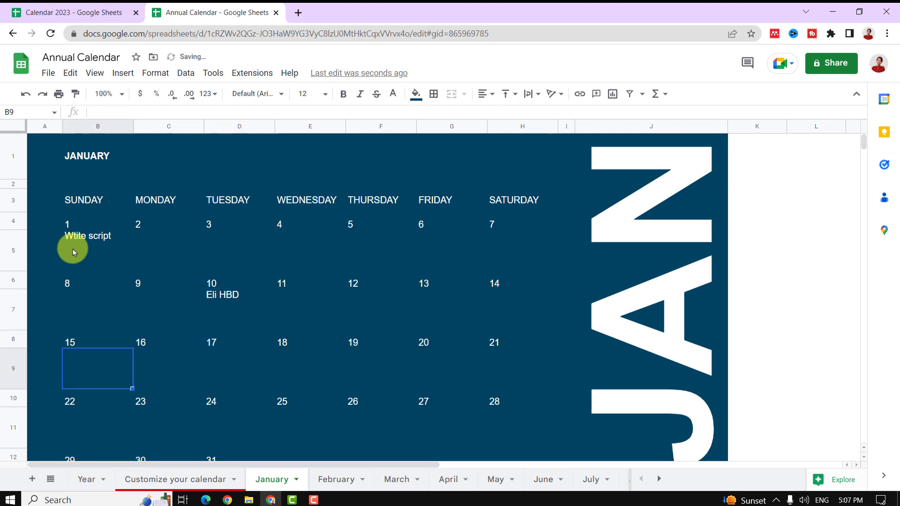
text(Spon)
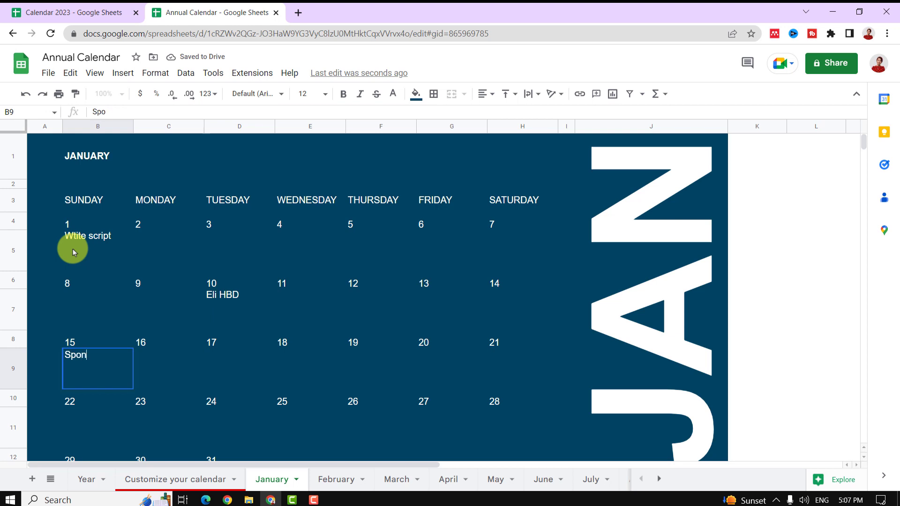
text(cer)
key(Return)
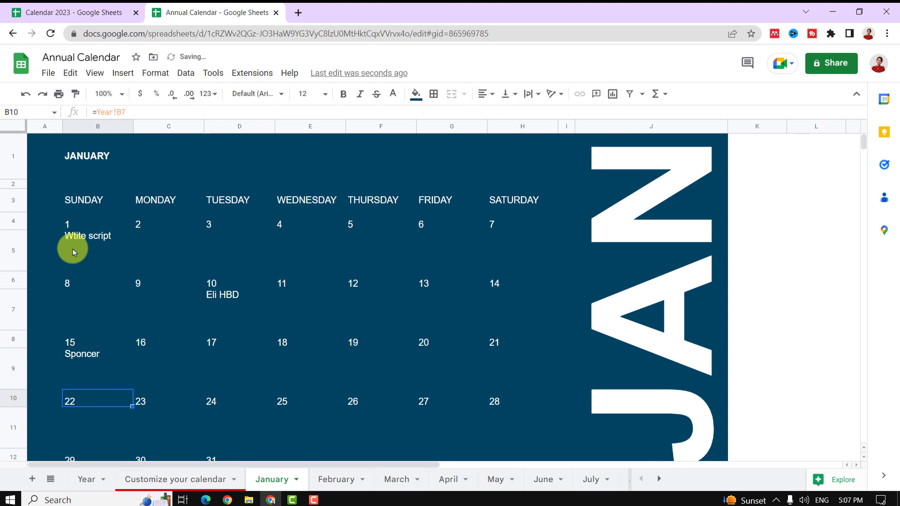